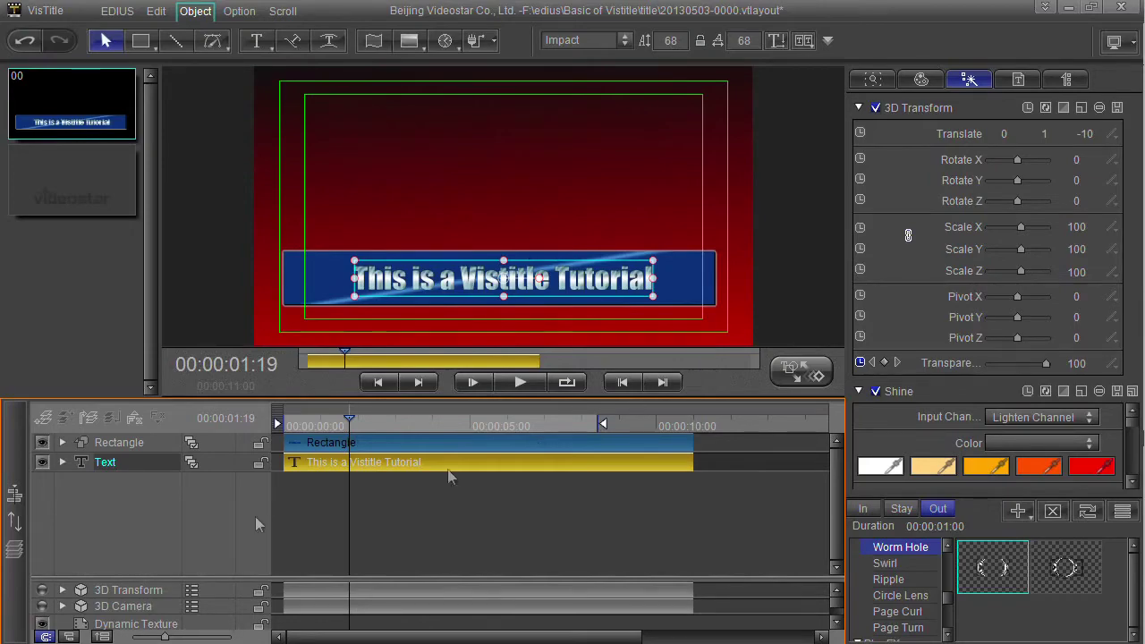
Step: Preview the Particle008, Particle010 and Particle014 templates in the preset library
{"action": "left_click", "coordinate": [157, 417]}
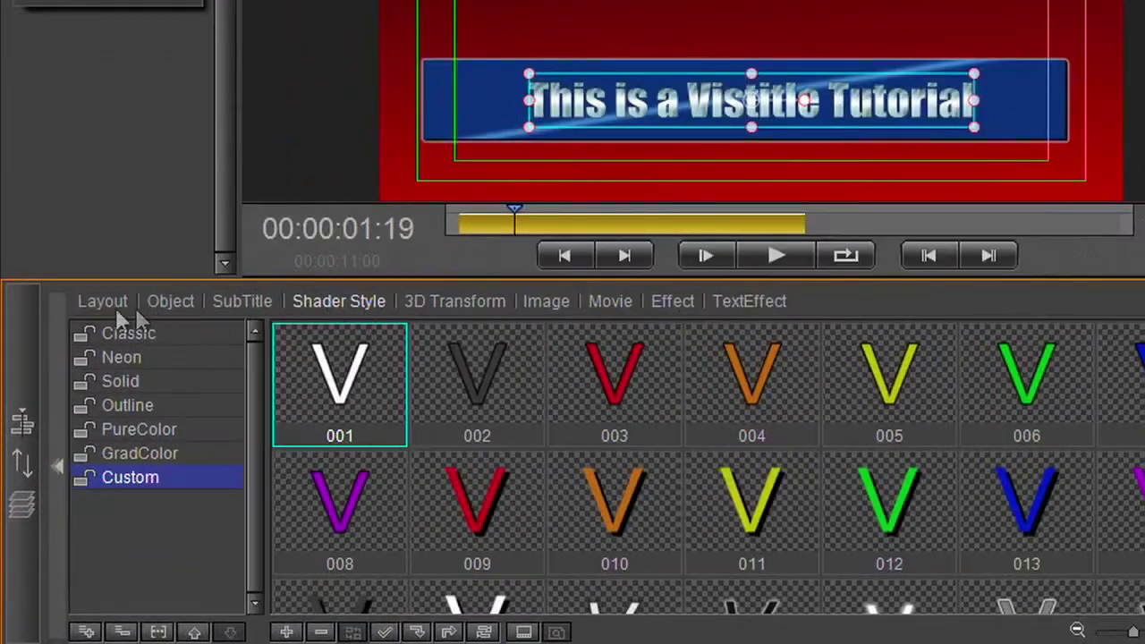
{"action": "left_click", "coordinate": [112, 300]}
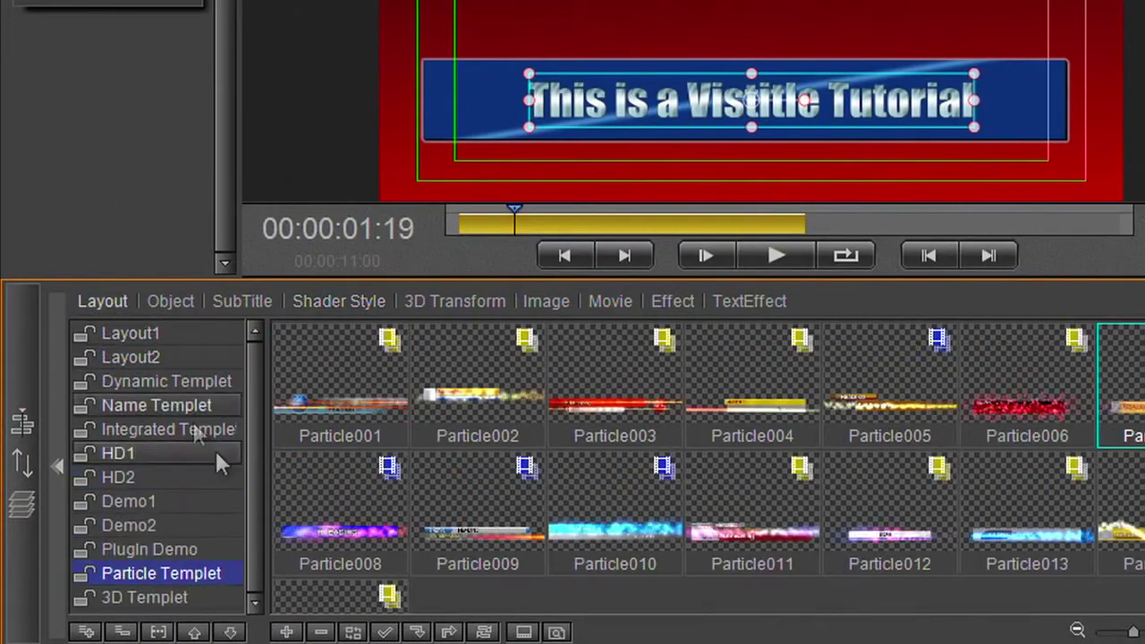
{"action": "left_click", "coordinate": [388, 555]}
{"action": "left_click", "coordinate": [608, 550]}
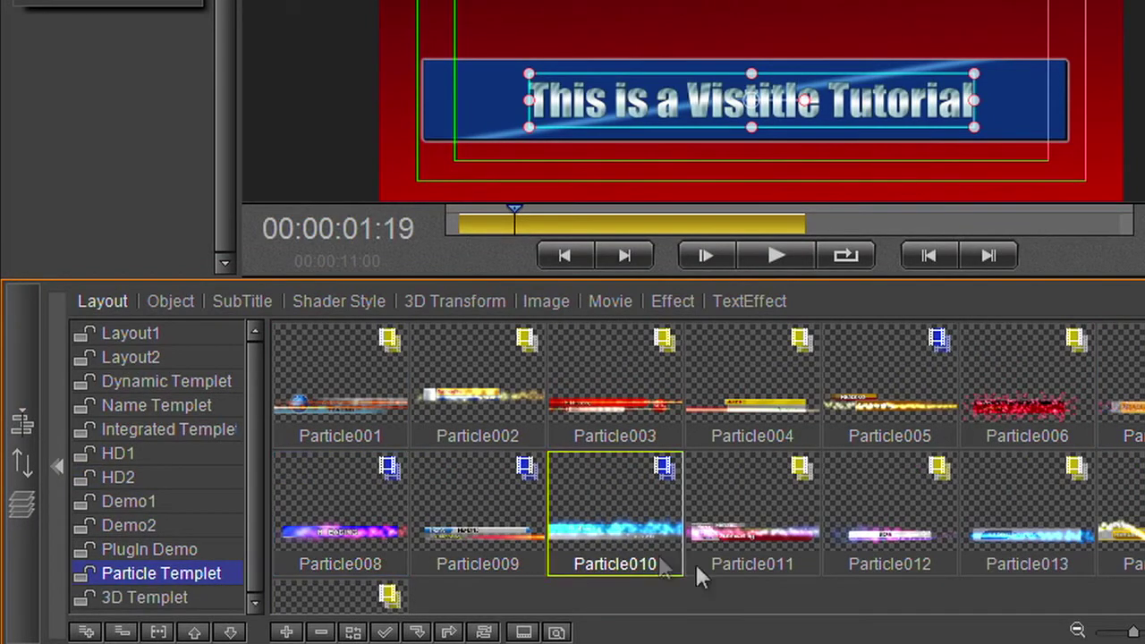
{"action": "left_click", "coordinate": [1118, 550]}
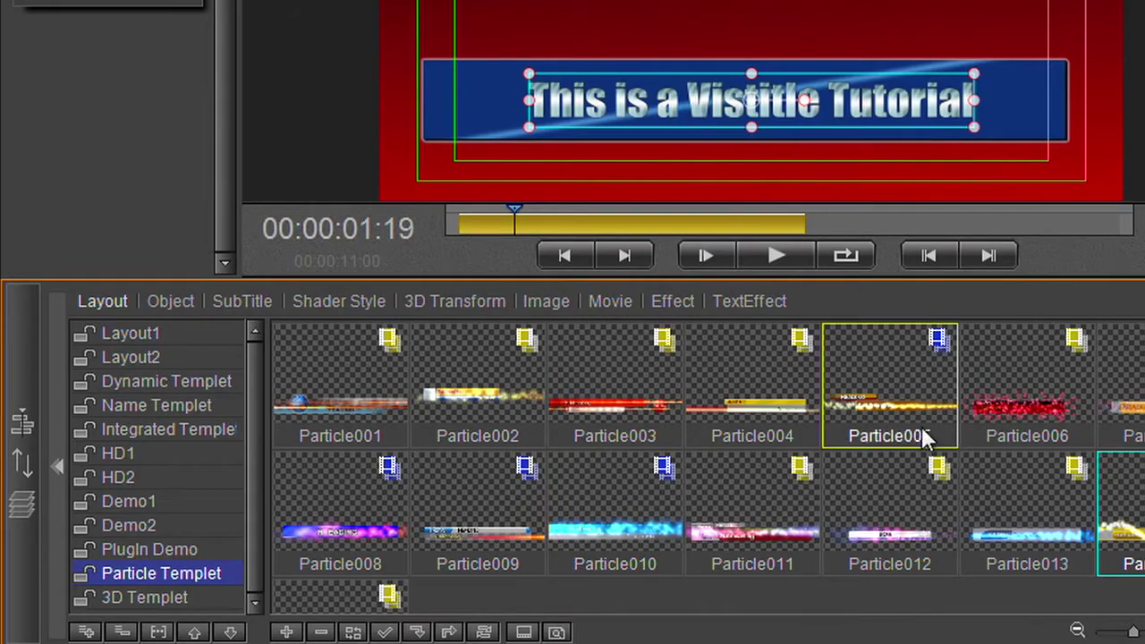
Step: Back on the layer timeline, deselect the text layer and add a 3D Particle object
{"action": "left_click", "coordinate": [22, 421]}
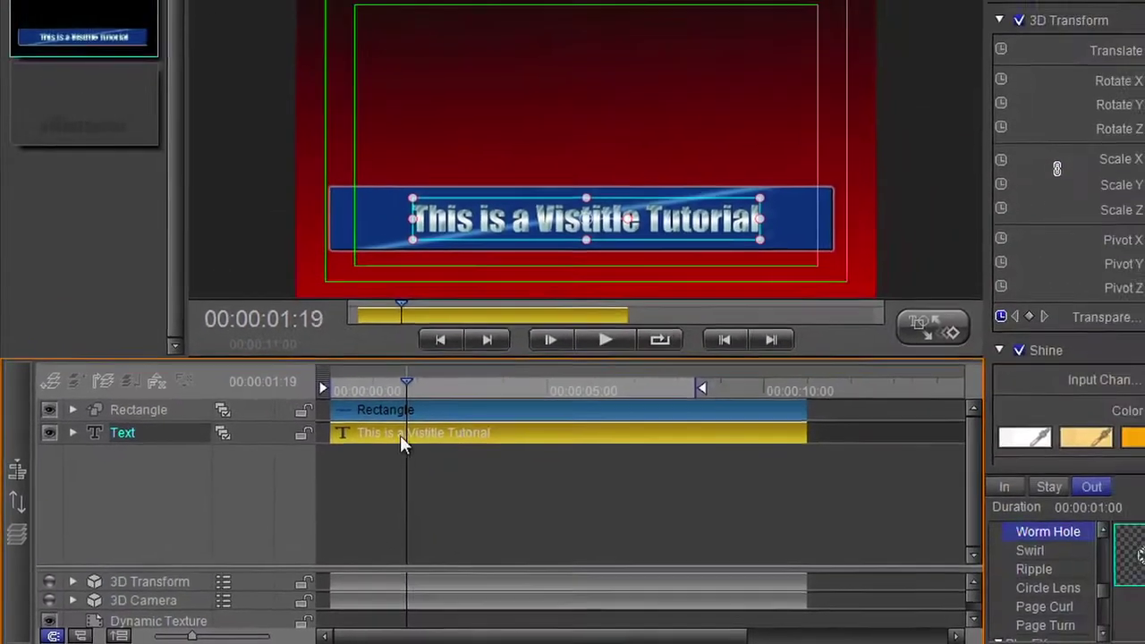
{"action": "left_click", "coordinate": [449, 463]}
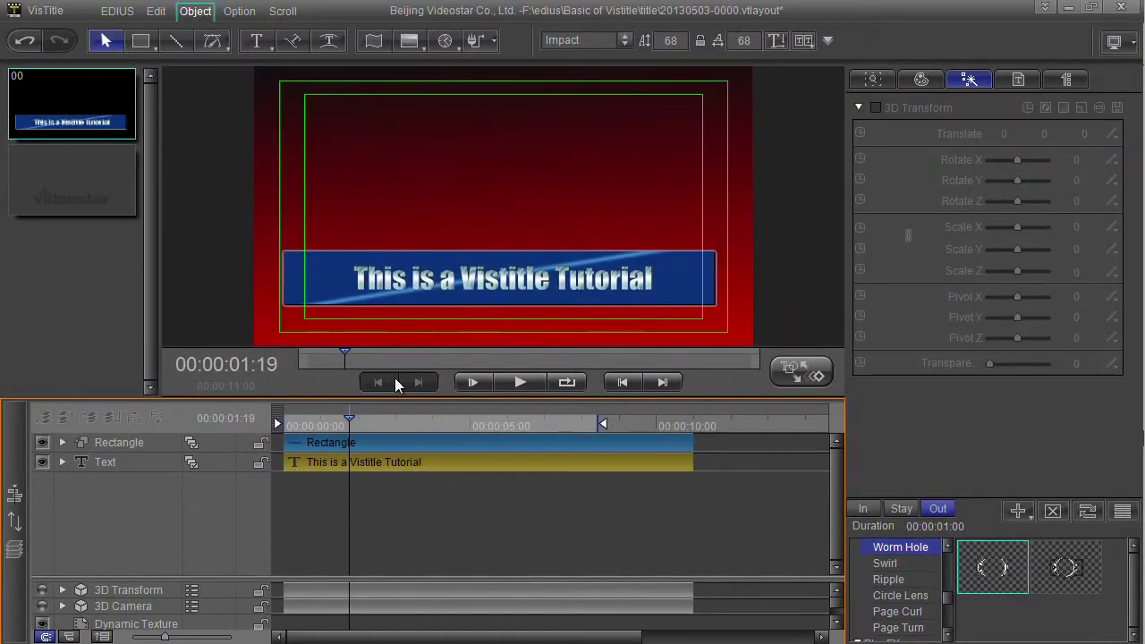
{"action": "left_click", "coordinate": [494, 41]}
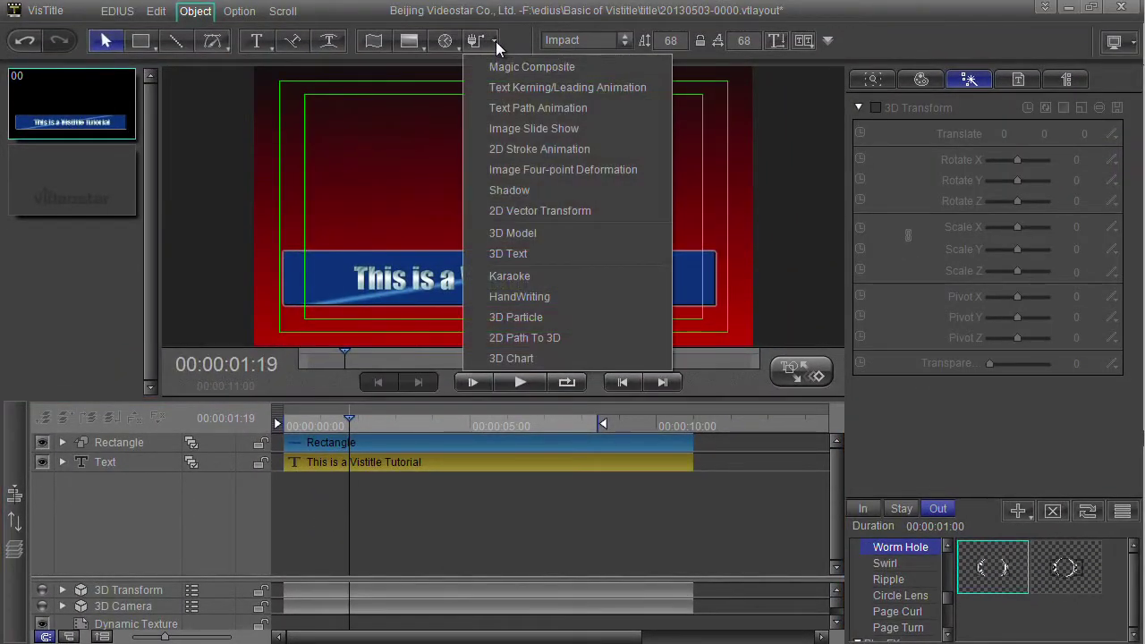
{"action": "left_click", "coordinate": [524, 317]}
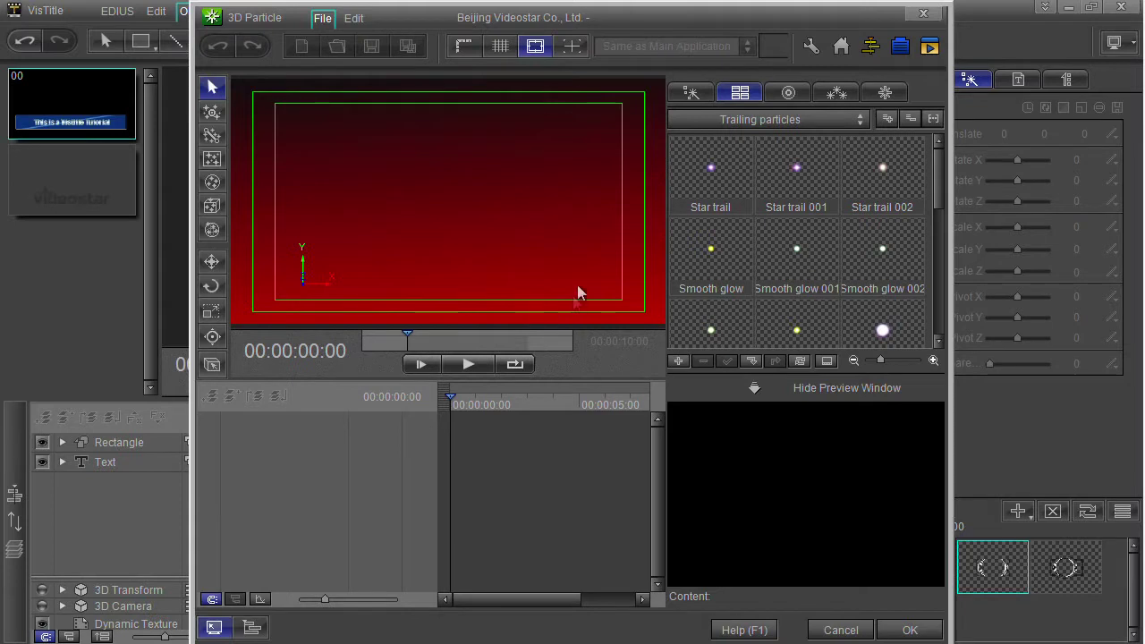
Step: Widen the 3D Particle editor on both sides and preview the Smooth glow preset
{"action": "mouse_move", "coordinate": [407, 341]}
{"action": "left_mouse_down"}
{"action": "mouse_move", "coordinate": [480, 343]}
{"action": "mouse_move", "coordinate": [407, 349]}
{"action": "mouse_move", "coordinate": [418, 348]}
{"action": "left_mouse_up"}
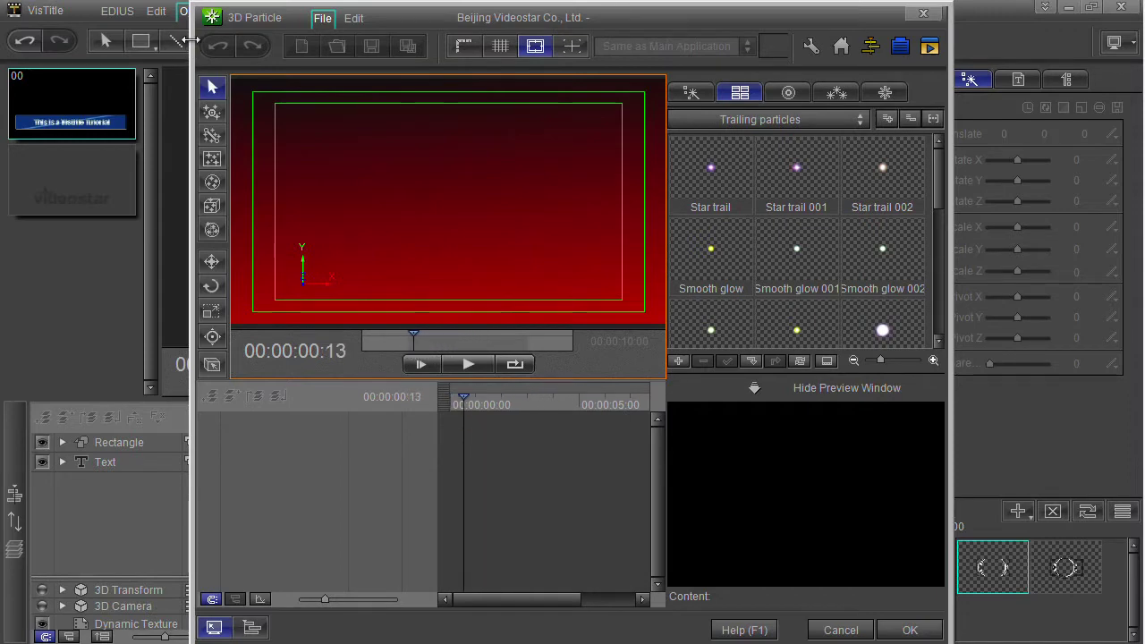
{"action": "left_click_drag", "start_coordinate": [196, 500], "coordinate": [77, 500]}
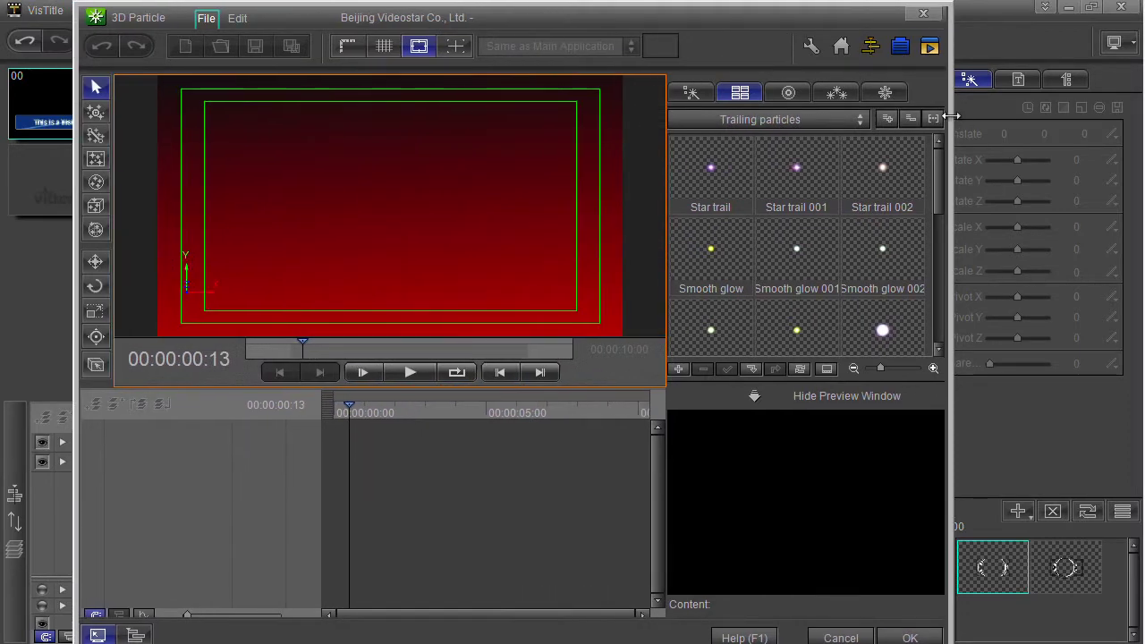
{"action": "left_click_drag", "start_coordinate": [949, 116], "coordinate": [1061, 117]}
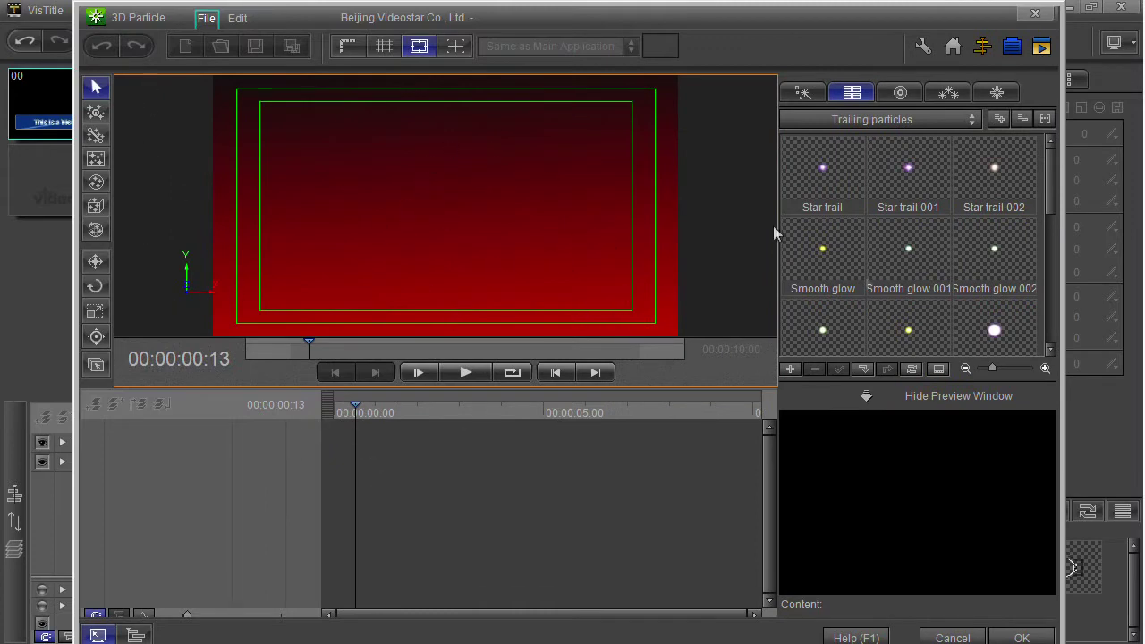
{"action": "mouse_move", "coordinate": [1049, 187]}
{"action": "left_mouse_down"}
{"action": "mouse_move", "coordinate": [1050, 309]}
{"action": "mouse_move", "coordinate": [1050, 175]}
{"action": "left_mouse_up"}
{"action": "left_click", "coordinate": [821, 254]}
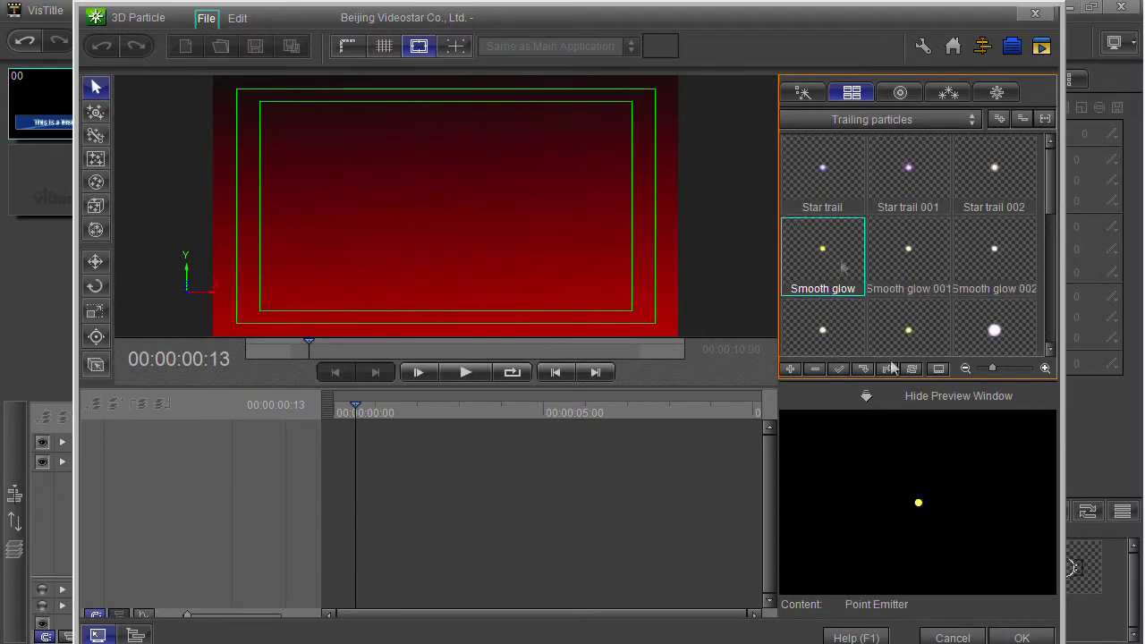
Step: Preview the Smooth glow 001, Smooth glow 002, Star trail 001, white and yellow emitter presets
{"action": "left_click", "coordinate": [909, 245]}
{"action": "left_click", "coordinate": [988, 237]}
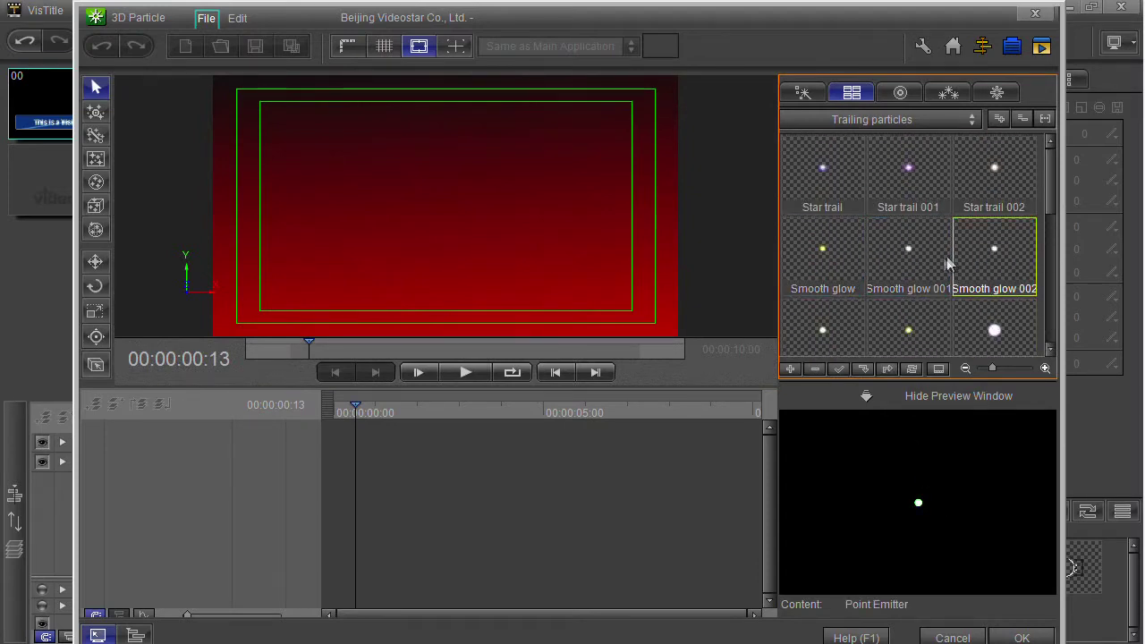
{"action": "left_click", "coordinate": [916, 181]}
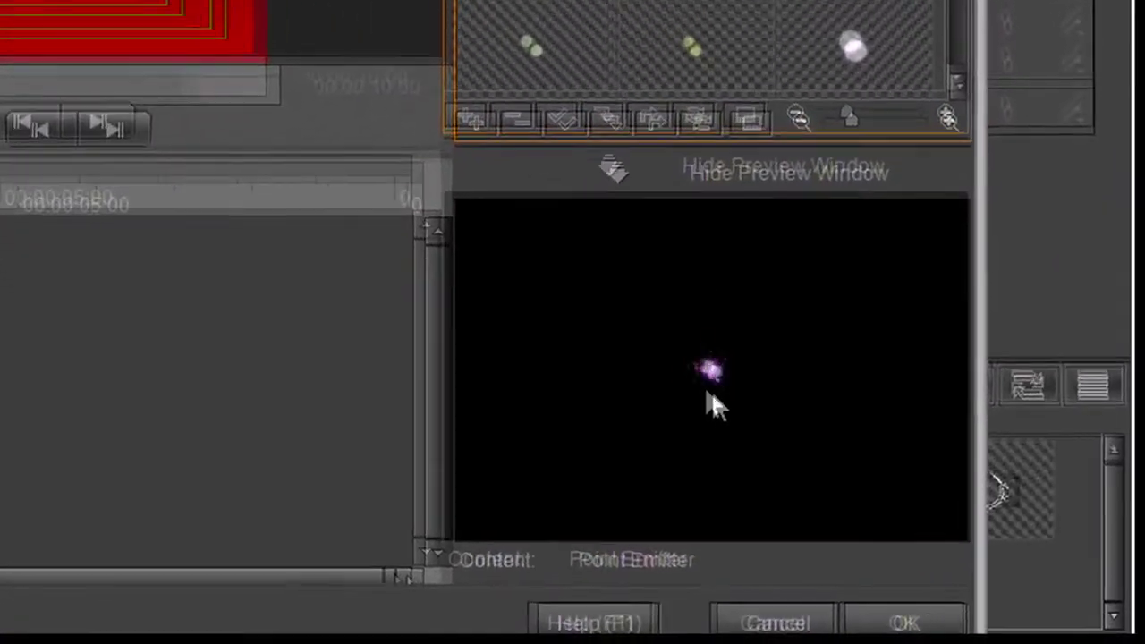
{"action": "left_click", "coordinate": [810, 45]}
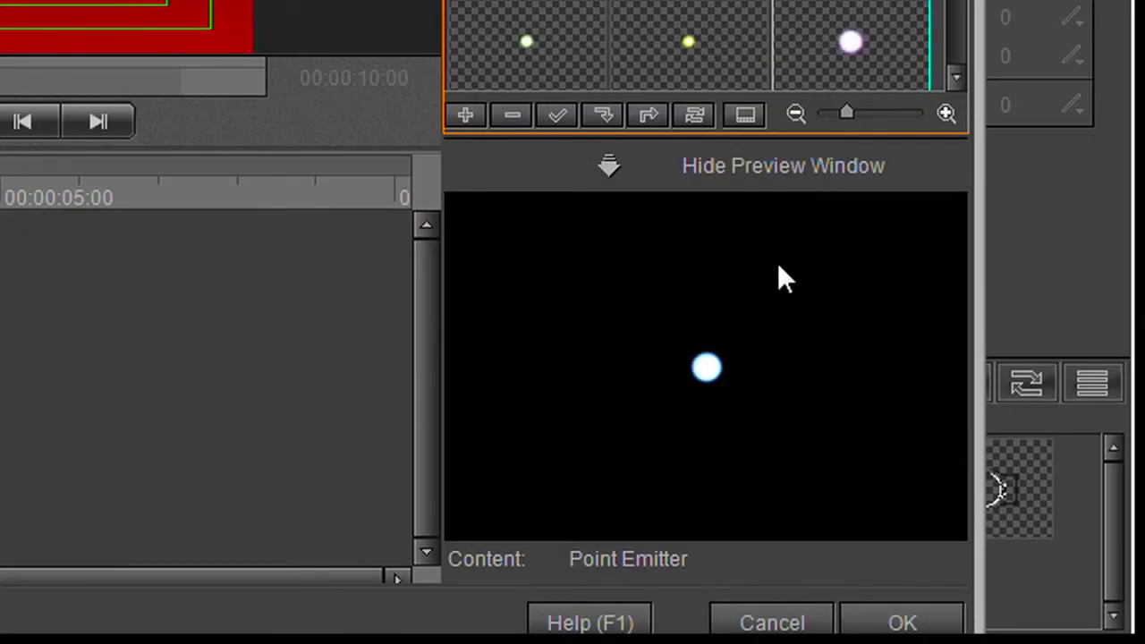
{"action": "left_click", "coordinate": [694, 43]}
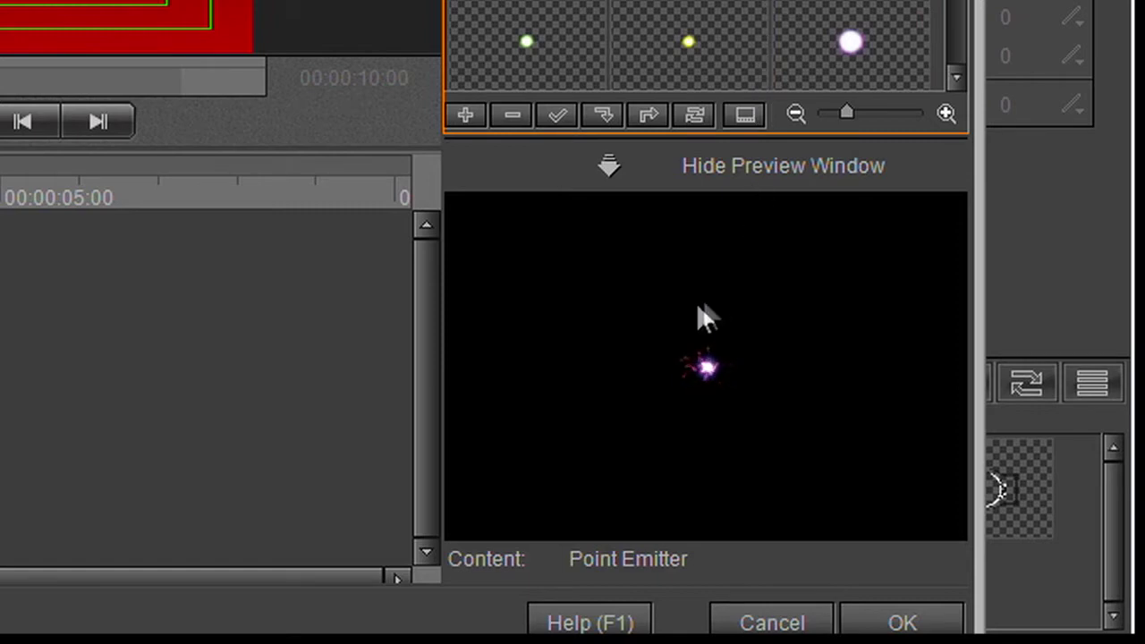
Step: Drag the emitter across the preview to test how its trail follows
{"action": "left_click_drag", "start_coordinate": [598, 355], "coordinate": [664, 353]}
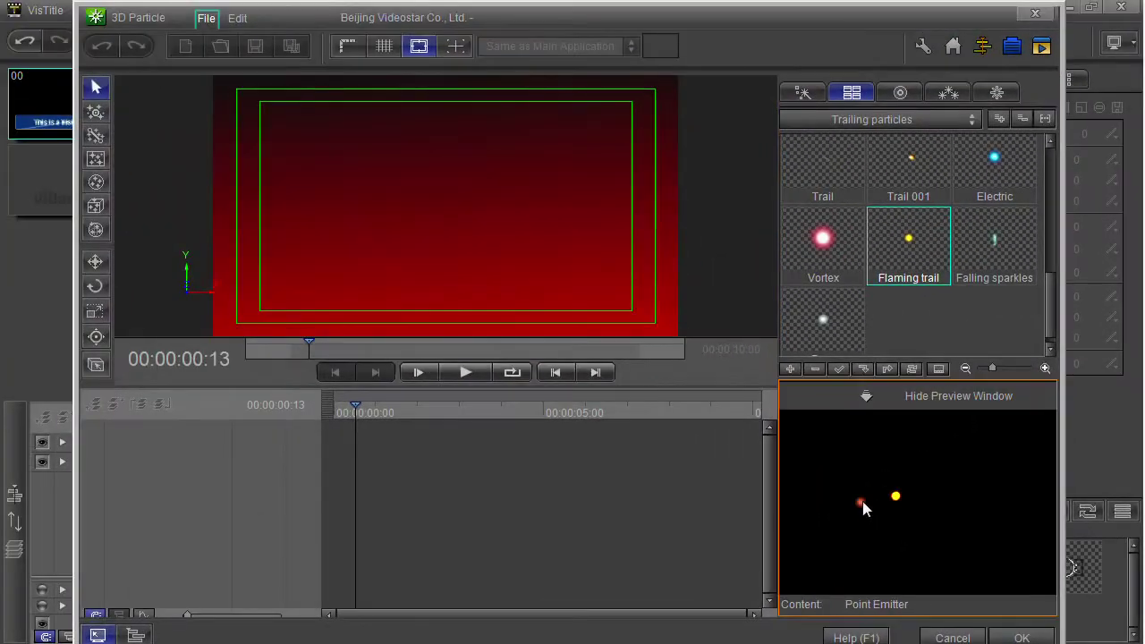
{"action": "left_click_drag", "start_coordinate": [656, 396], "coordinate": [823, 361]}
{"action": "key", "text": "Left"}
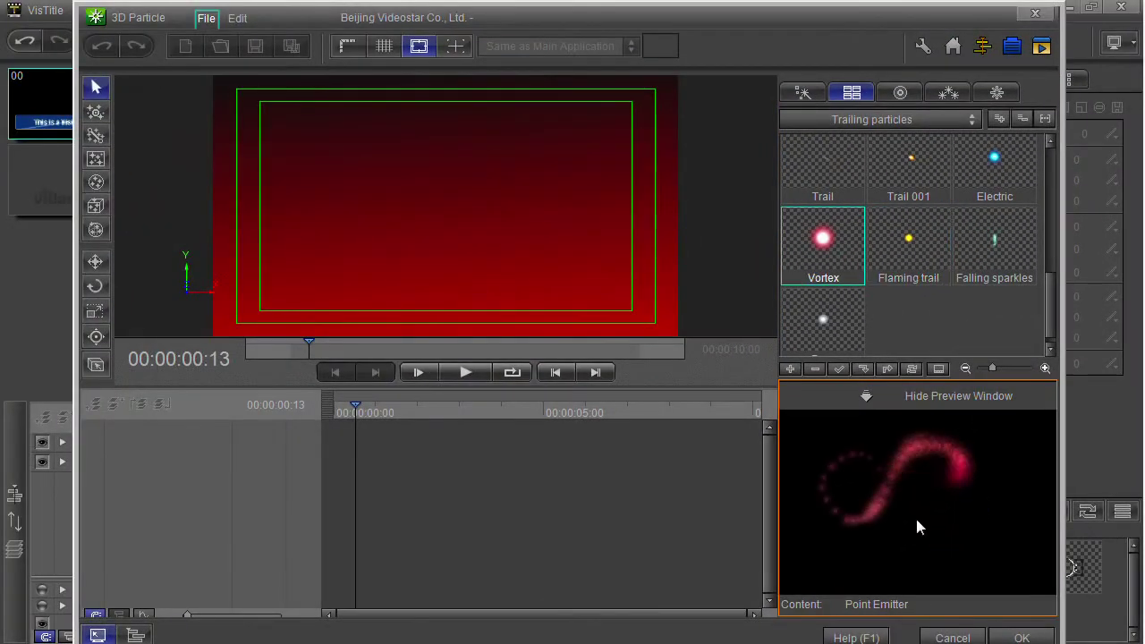
{"action": "left_click", "coordinate": [968, 116]}
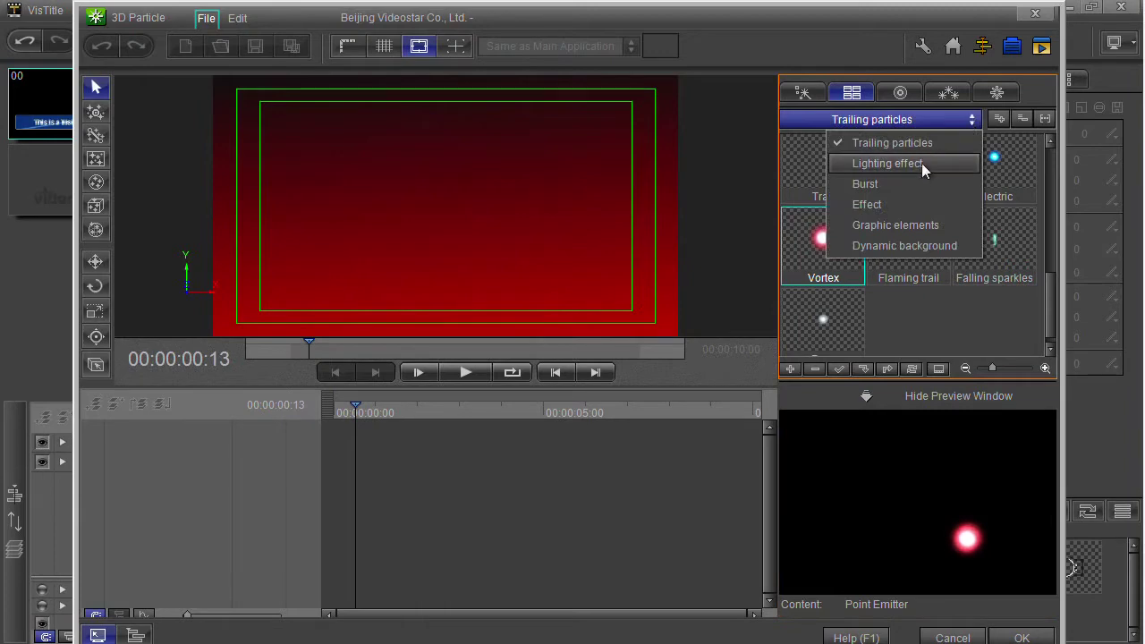
Step: Preview the Shining light 001 lighting preset and the Explode 002 and 003 burst presets
{"action": "left_click", "coordinate": [922, 166]}
{"action": "left_click", "coordinate": [920, 169]}
{"action": "left_click", "coordinate": [967, 119]}
{"action": "left_click", "coordinate": [876, 186]}
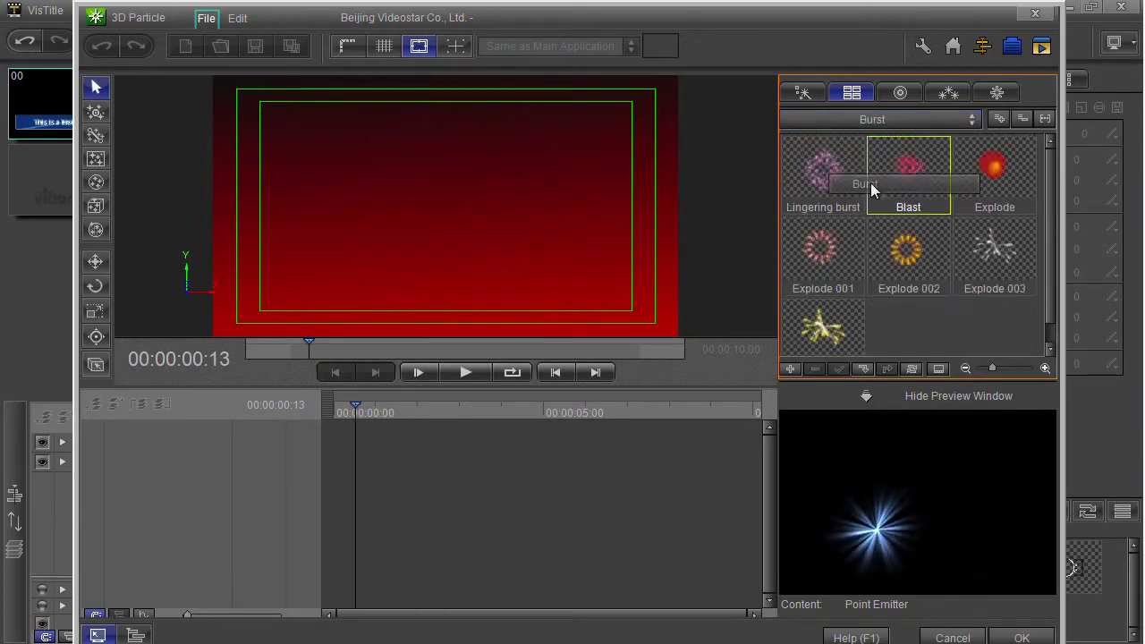
{"action": "left_click", "coordinate": [904, 251]}
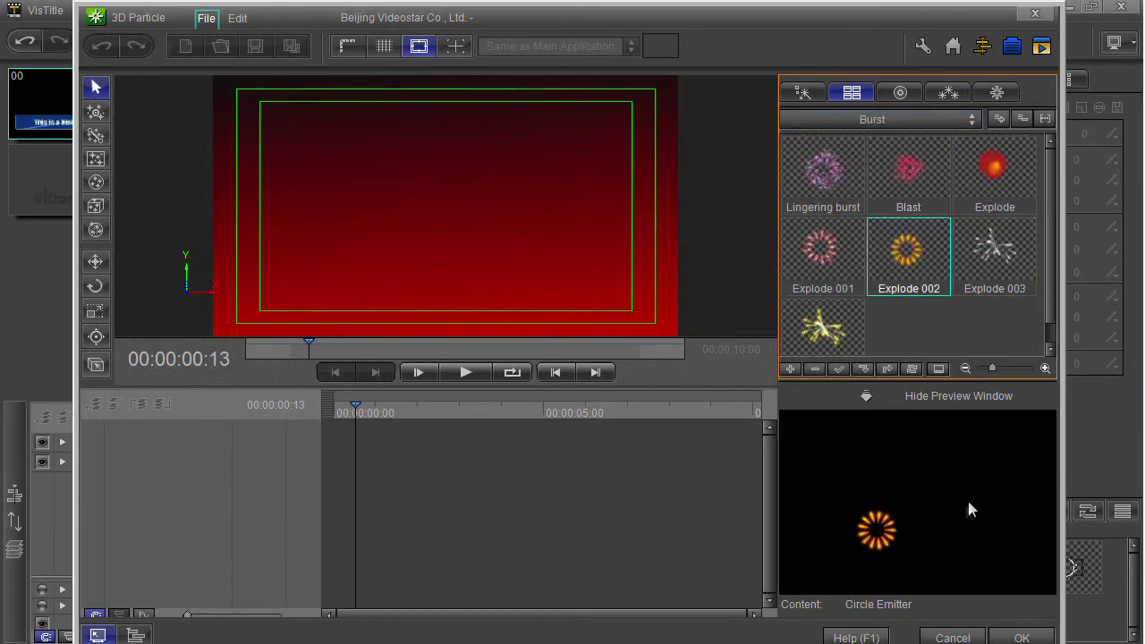
{"action": "left_click", "coordinate": [1010, 279]}
Step: Preview the Electric point, Flames 002 and Star field effect presets
{"action": "left_click", "coordinate": [907, 119]}
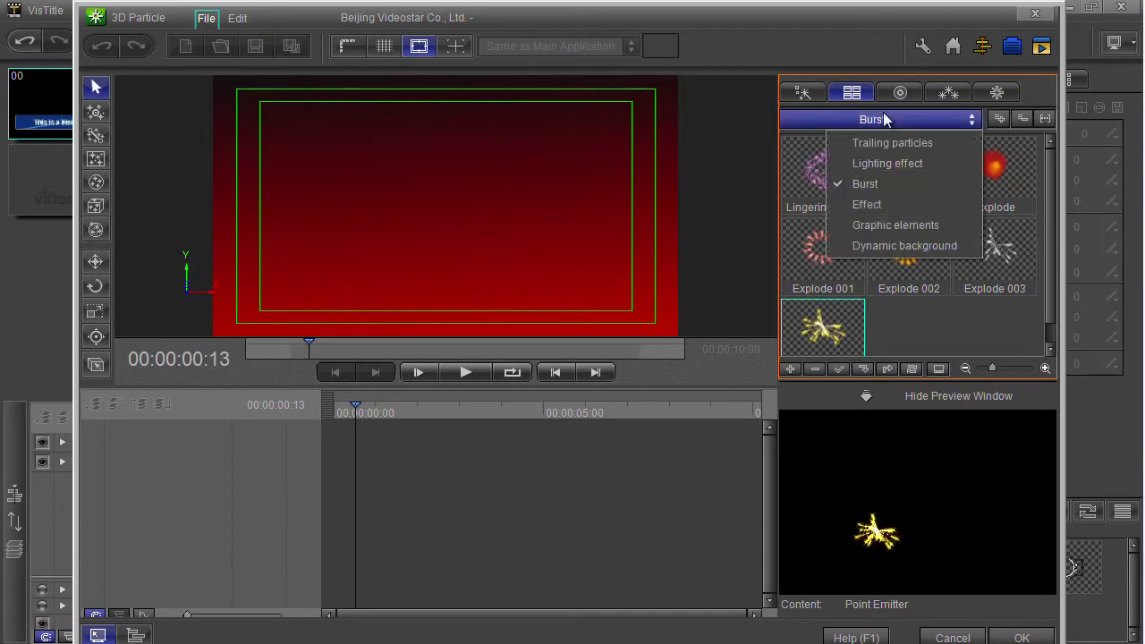
{"action": "left_click", "coordinate": [838, 206]}
{"action": "left_click", "coordinate": [896, 243]}
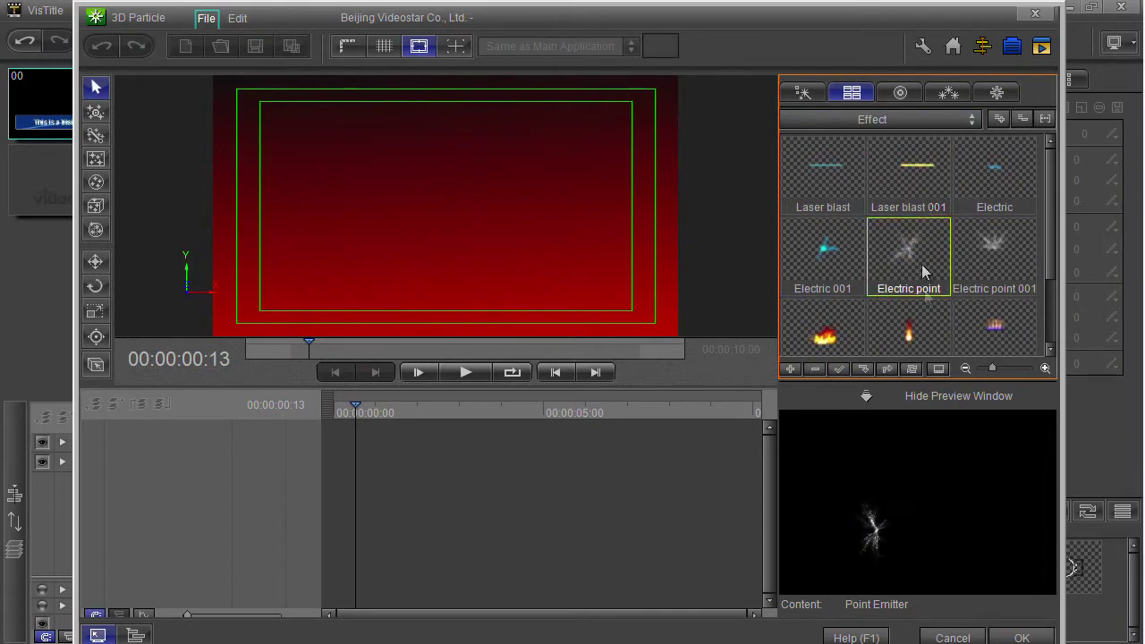
{"action": "left_click", "coordinate": [1020, 352]}
{"action": "scroll", "coordinate": [1001, 340], "scroll_direction": "down", "scroll_amount": 1}
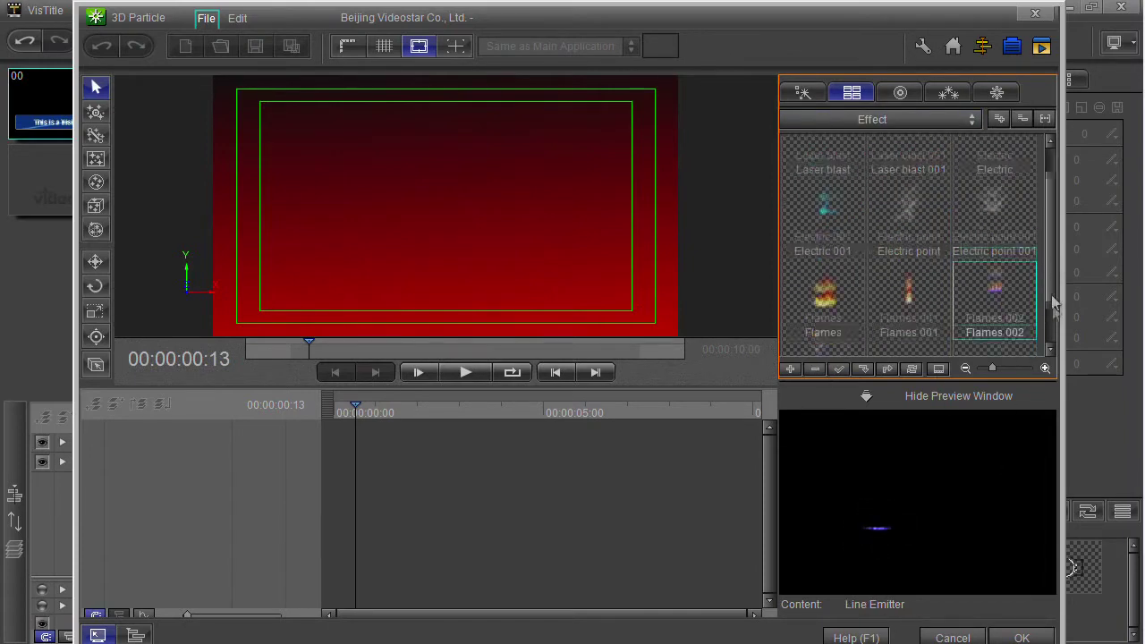
{"action": "left_click", "coordinate": [813, 312]}
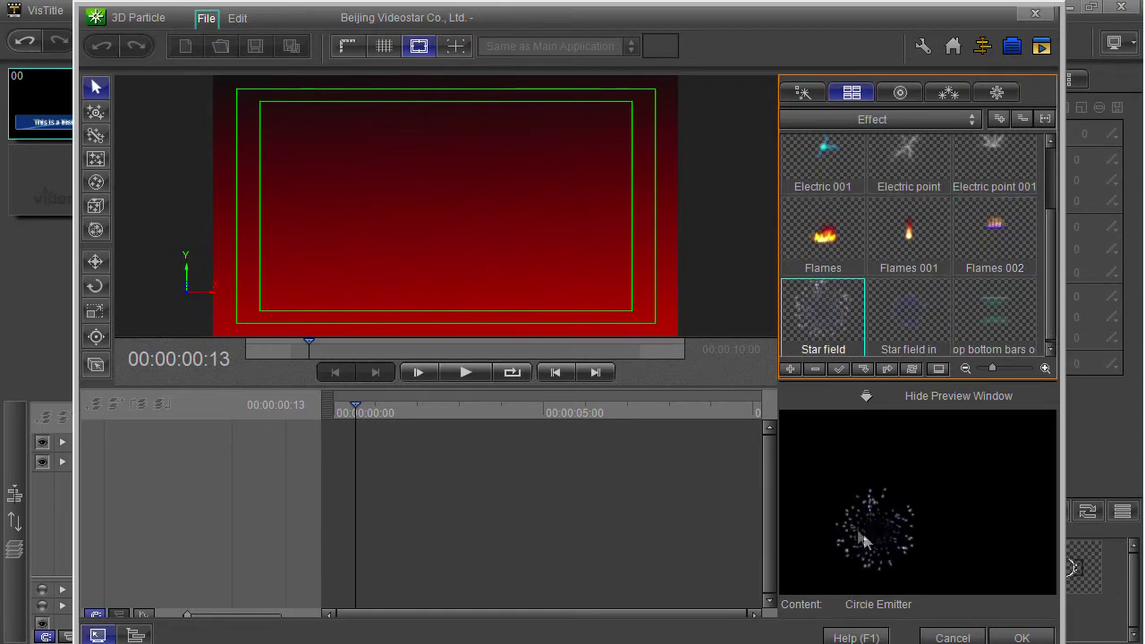
{"action": "left_click", "coordinate": [894, 478]}
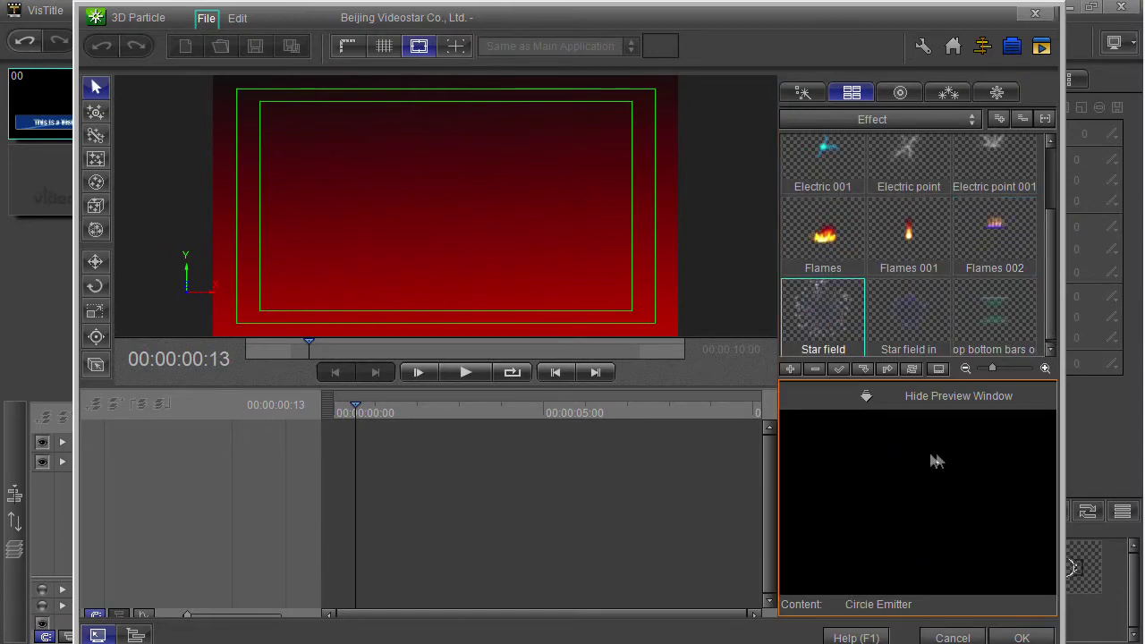
Step: Browse Graphic elements (Numbers, Vocals, Numbers 001) and Dynamic background (Simple blue area, Background 001) presets
{"action": "left_click", "coordinate": [871, 119]}
{"action": "left_click", "coordinate": [916, 240]}
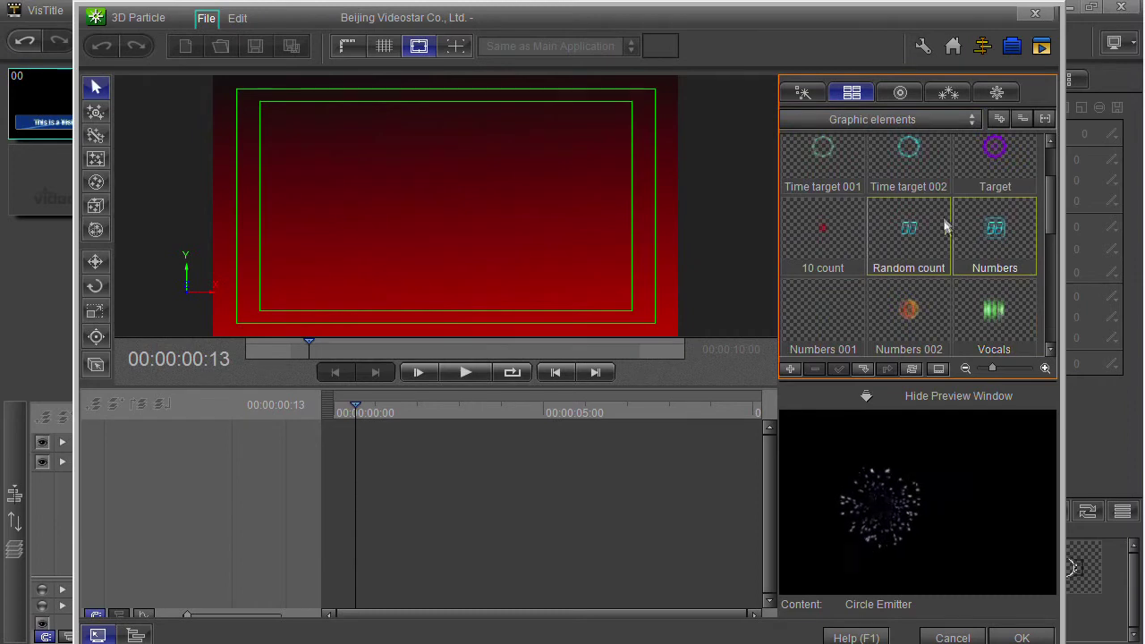
{"action": "left_click", "coordinate": [1015, 234]}
{"action": "left_click", "coordinate": [995, 322]}
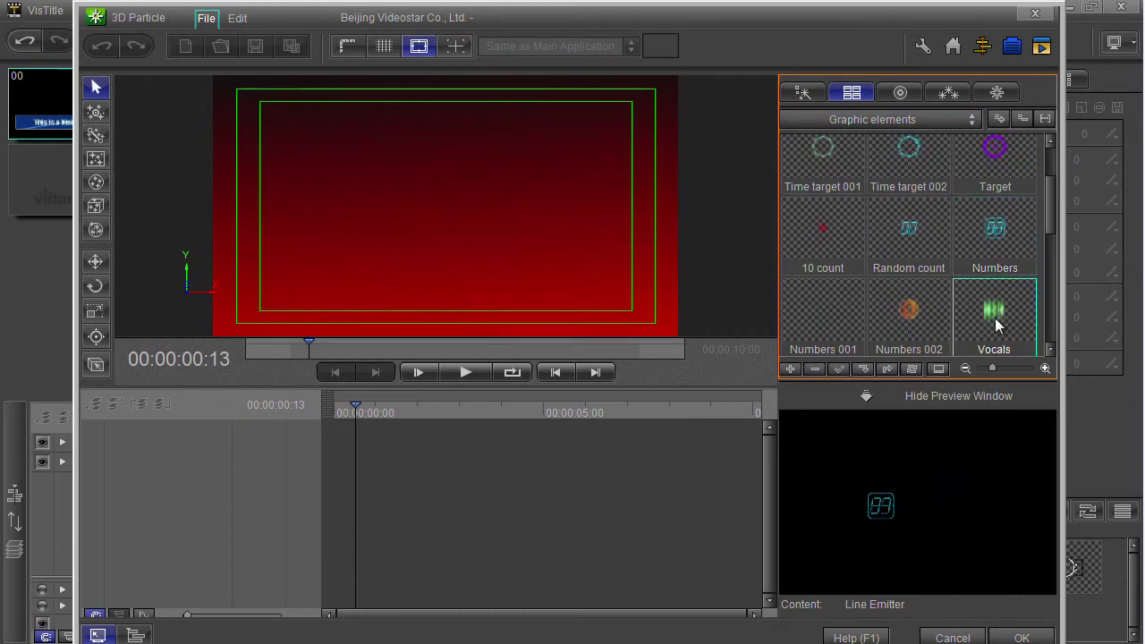
{"action": "left_click", "coordinate": [908, 309]}
{"action": "left_click", "coordinate": [823, 313]}
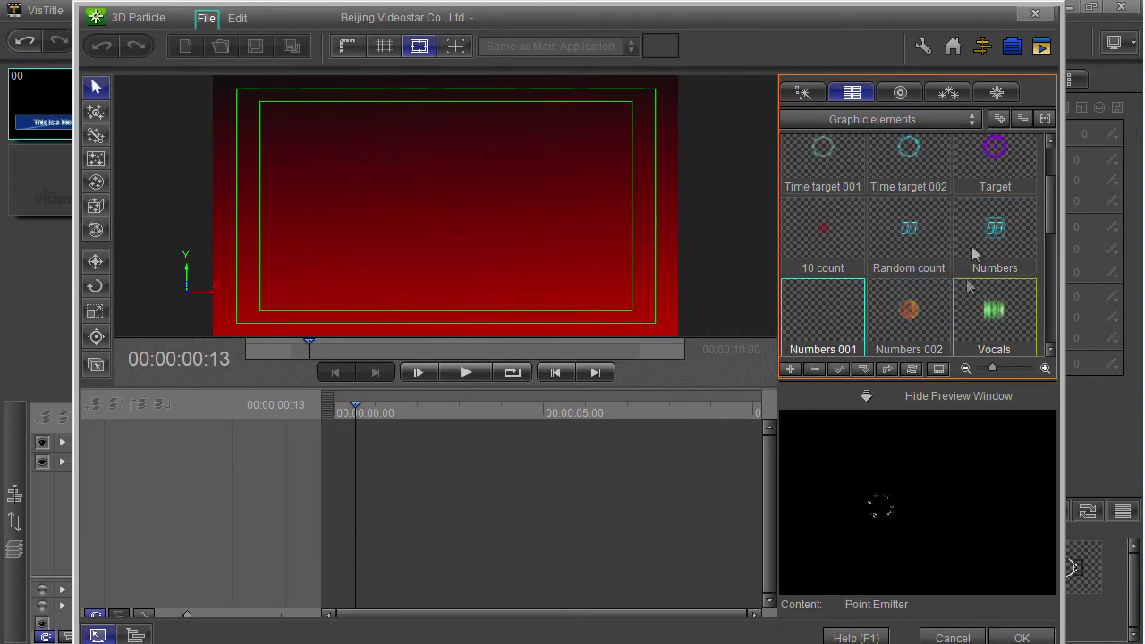
{"action": "scroll", "coordinate": [966, 119], "scroll_direction": "up", "scroll_amount": 1}
{"action": "left_click", "coordinate": [917, 265]}
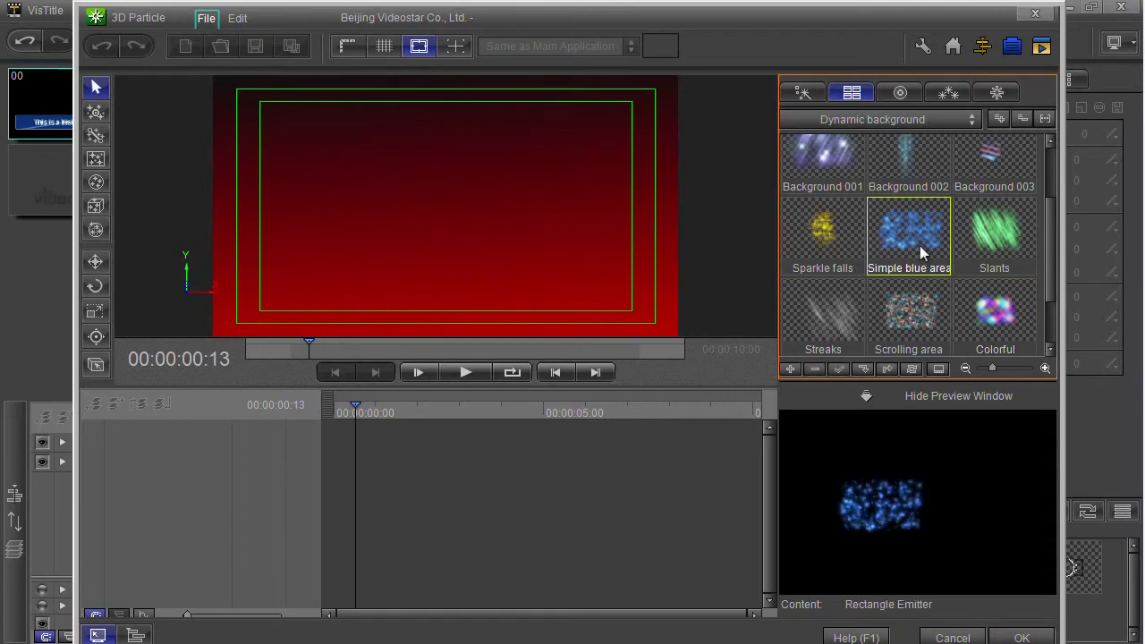
{"action": "left_click", "coordinate": [823, 161]}
Step: Switch to Trailing particles and preview the Flaming trail preset
{"action": "left_click", "coordinate": [850, 119]}
{"action": "left_click", "coordinate": [885, 143]}
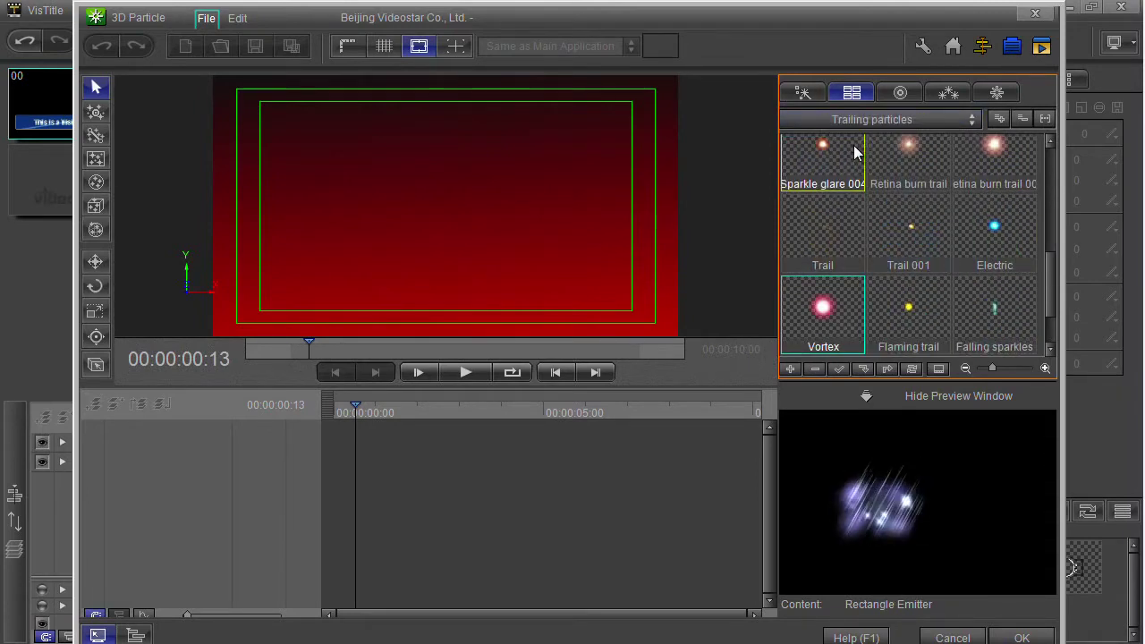
{"action": "left_click", "coordinate": [908, 232]}
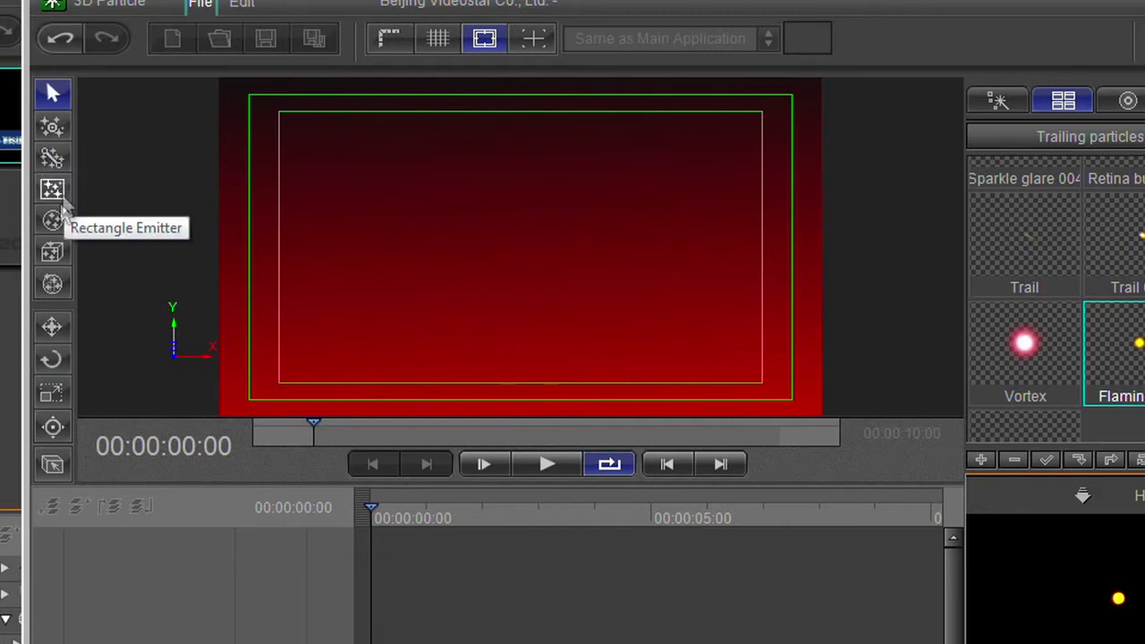
{"action": "left_click", "coordinate": [50, 130]}
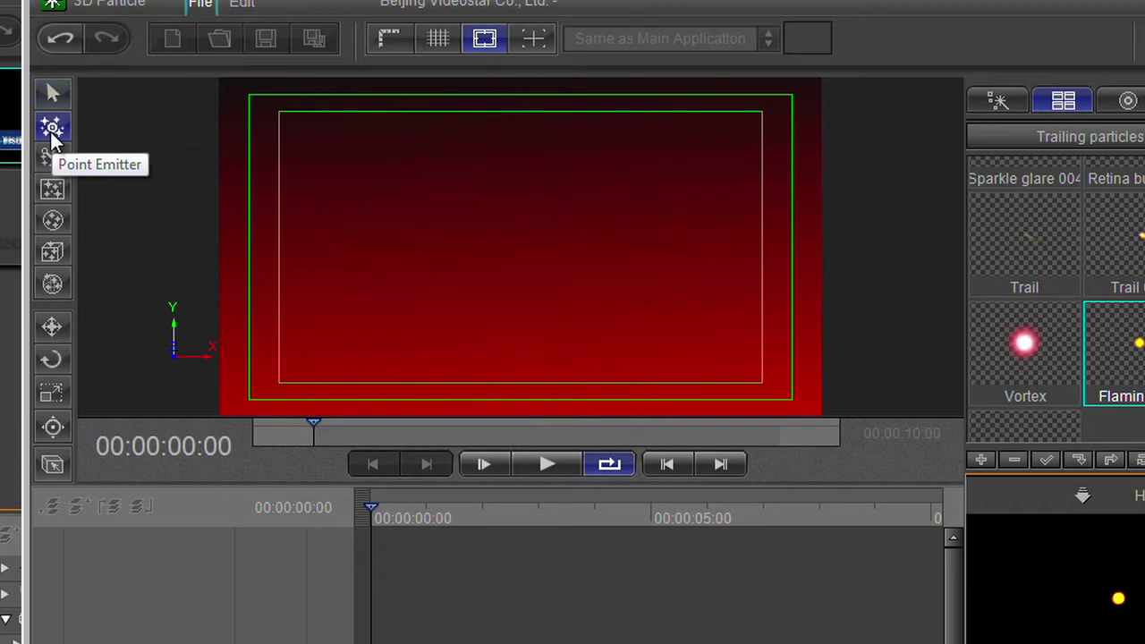
Step: Place a point emitter on the canvas and move it to left of centre
{"action": "left_click", "coordinate": [220, 309]}
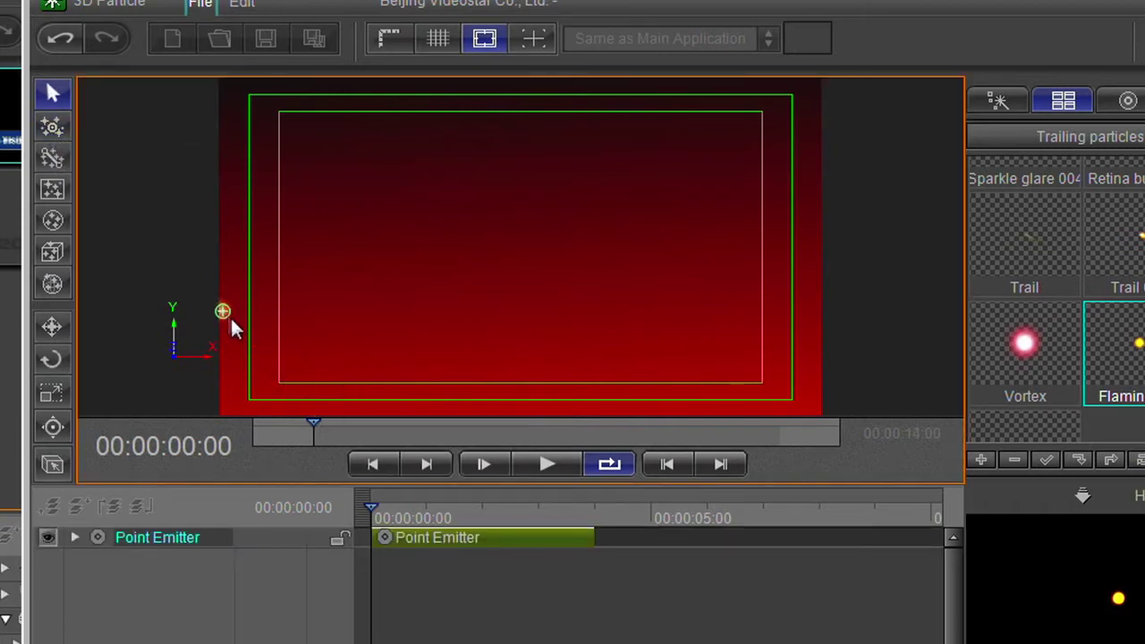
{"action": "left_click_drag", "start_coordinate": [231, 324], "coordinate": [553, 328]}
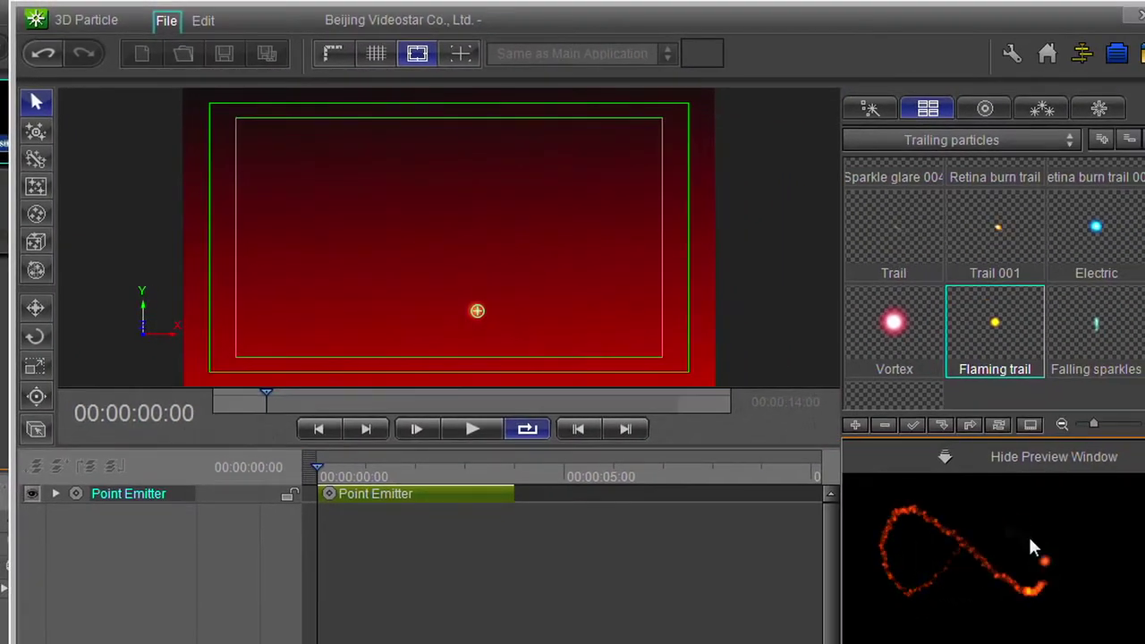
{"action": "left_click_drag", "start_coordinate": [476, 313], "coordinate": [399, 322]}
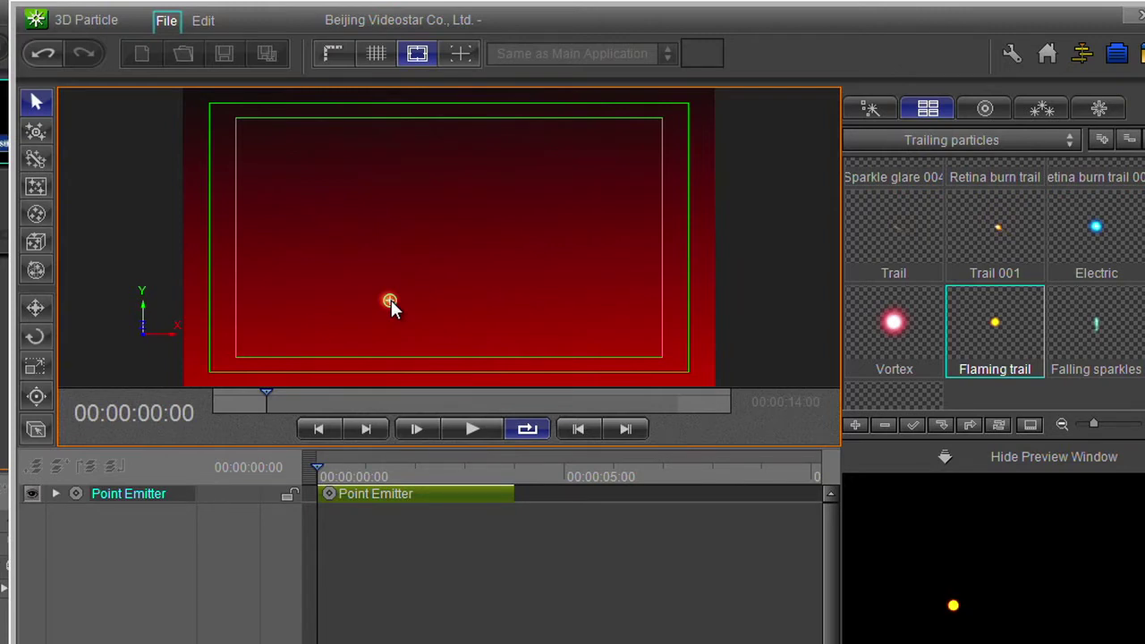
Step: Play and stop the particle animation preview, then select the emitter
{"action": "left_click", "coordinate": [483, 430]}
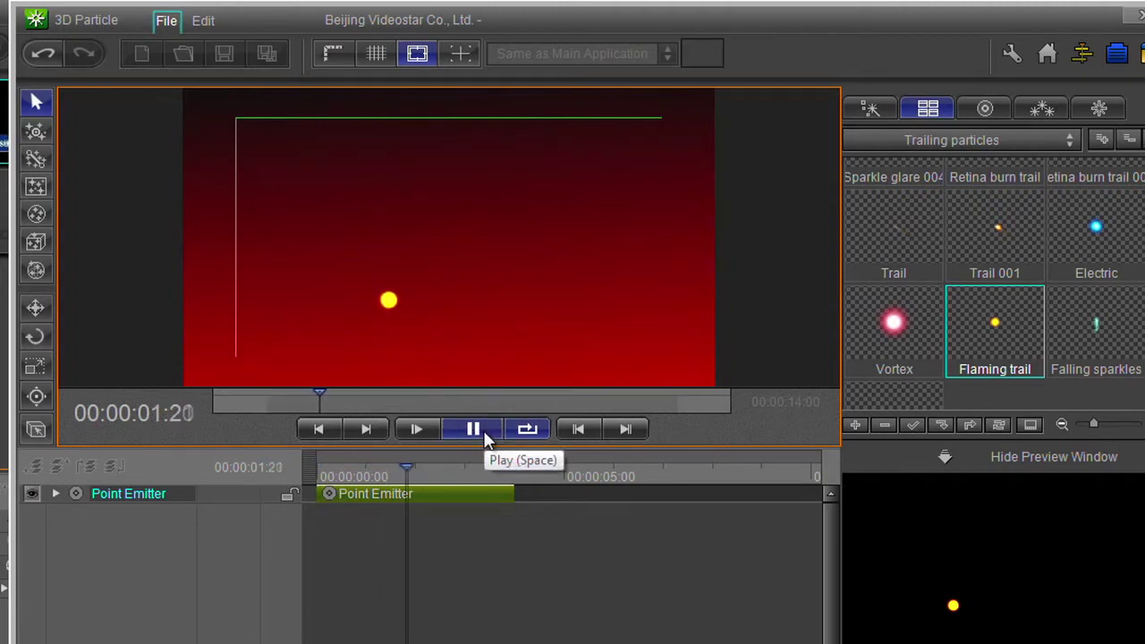
{"action": "left_click", "coordinate": [483, 430]}
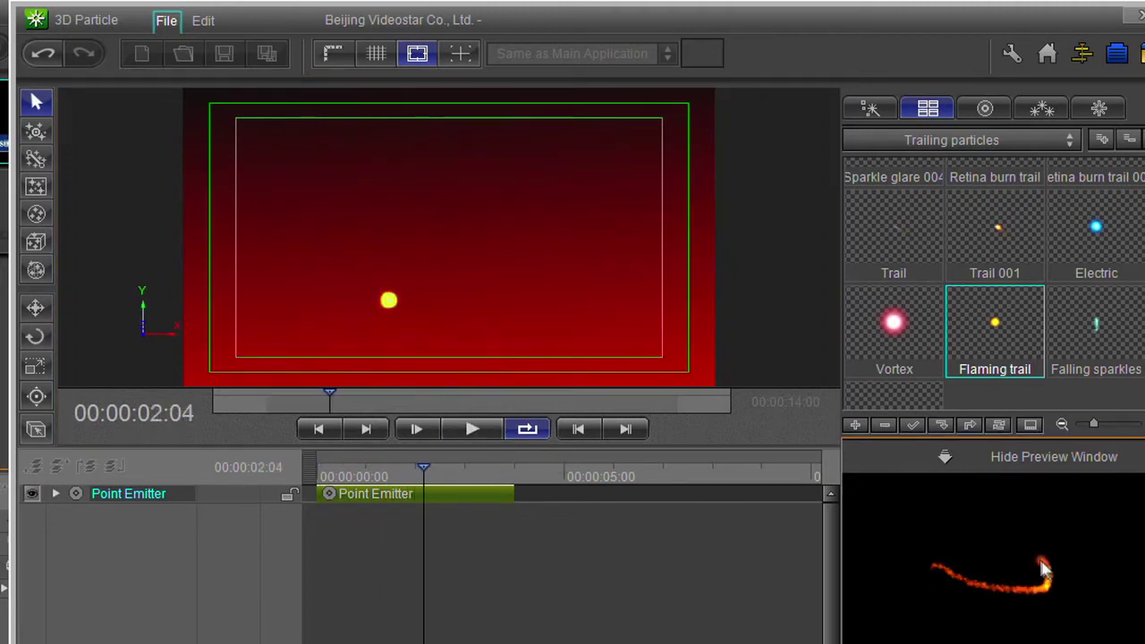
{"action": "left_click", "coordinate": [394, 300]}
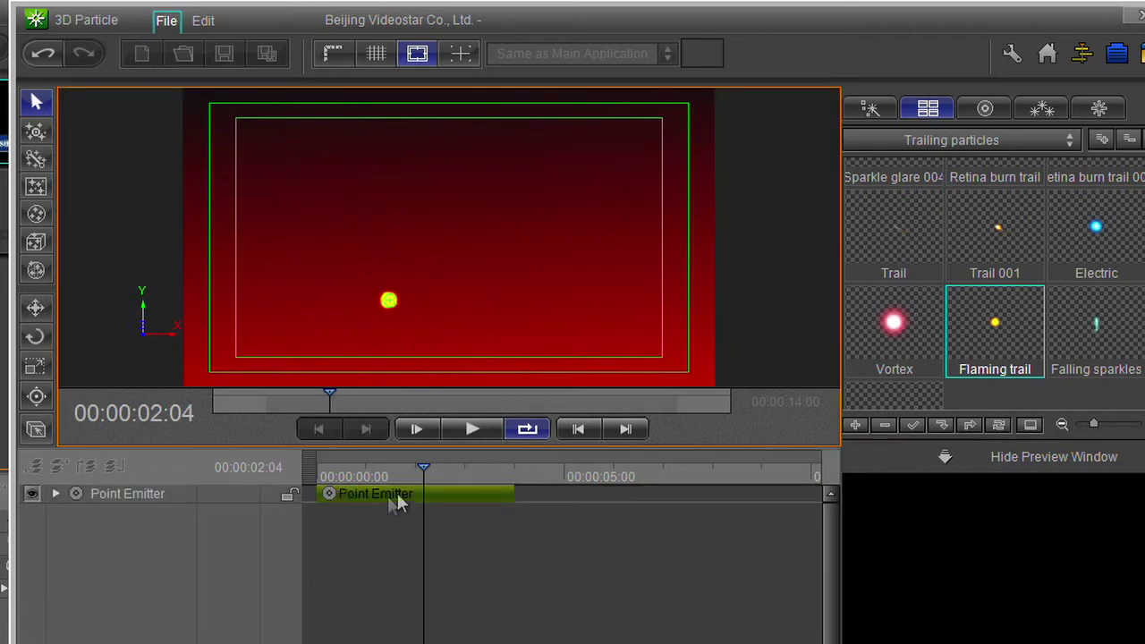
Step: Rewind to 00:00:00:00, expand the Point Emitter's 3D Transform and enable Translate keyframing
{"action": "left_click_drag", "start_coordinate": [408, 472], "coordinate": [317, 473]}
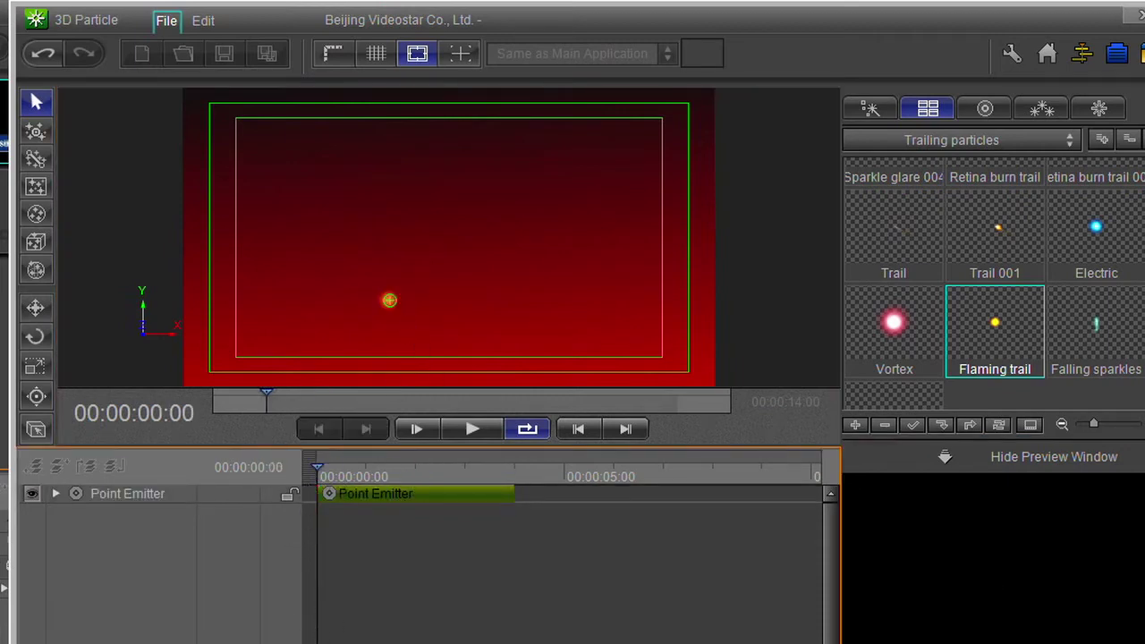
{"action": "left_click", "coordinate": [53, 492]}
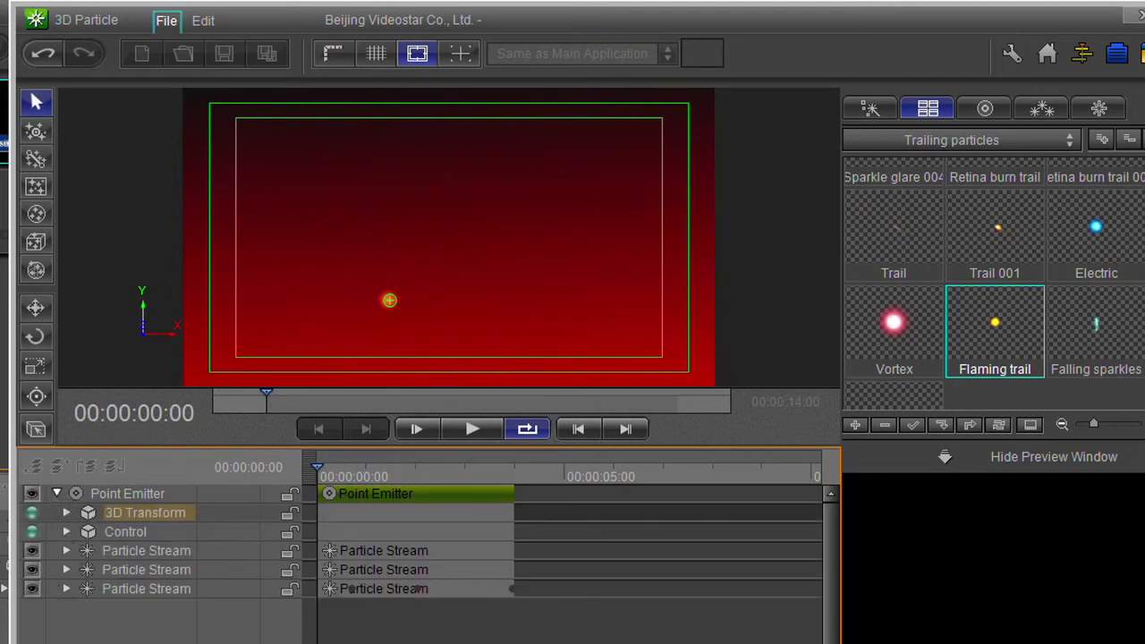
{"action": "left_click", "coordinate": [383, 308]}
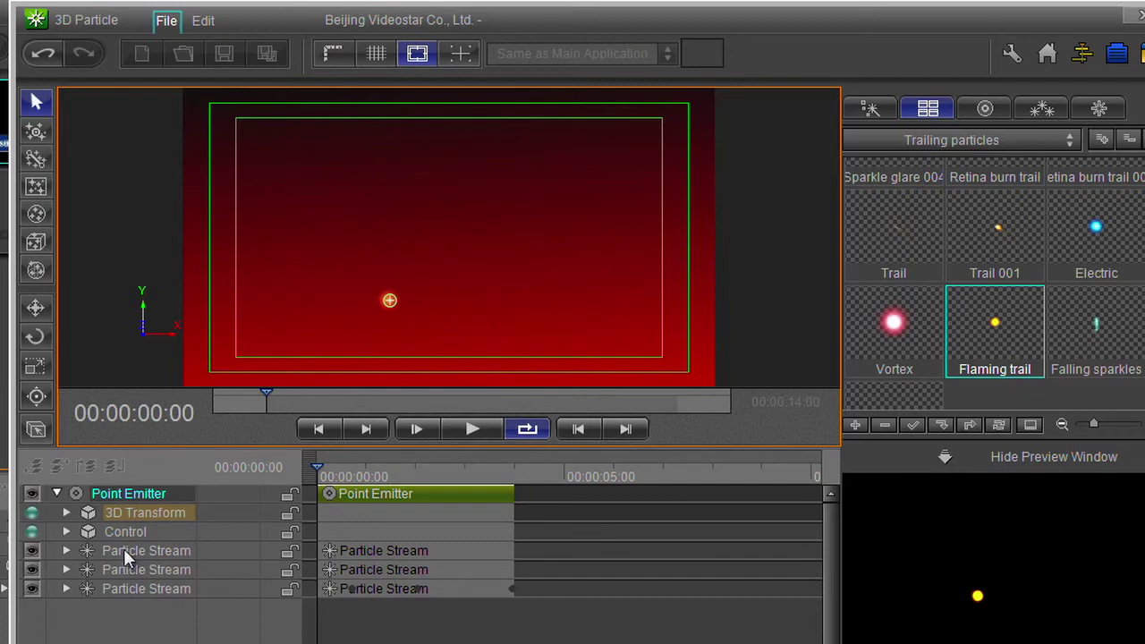
{"action": "left_click", "coordinate": [65, 512]}
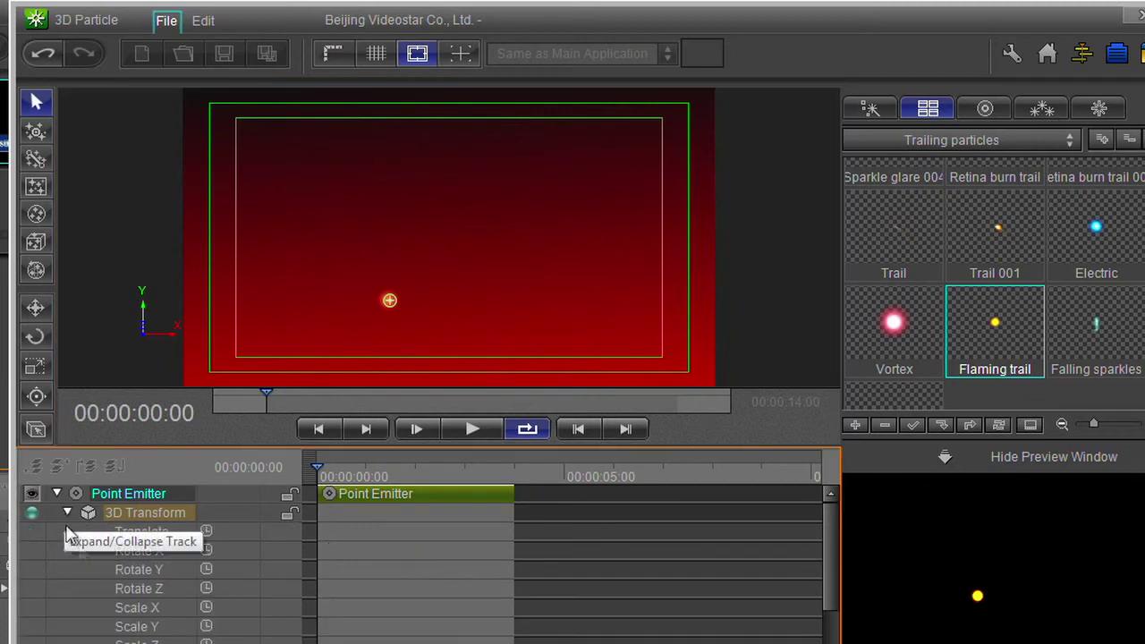
{"action": "left_click", "coordinate": [206, 530]}
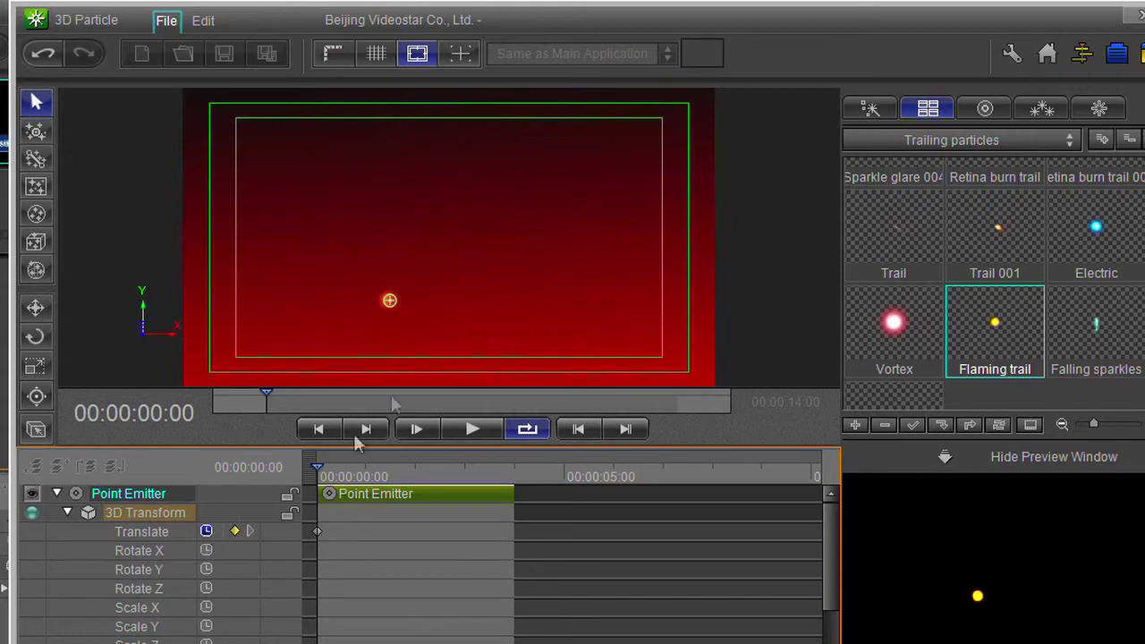
Step: Position the emitter at the canvas's left edge
{"action": "left_click_drag", "start_coordinate": [389, 302], "coordinate": [215, 311]}
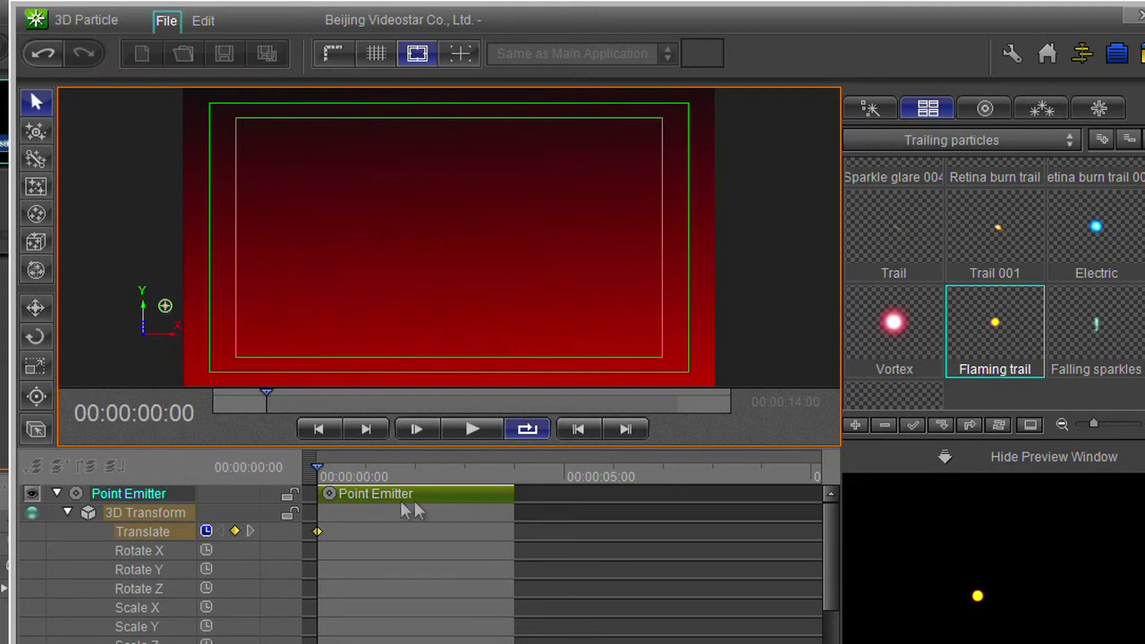
{"action": "left_click", "coordinate": [317, 465]}
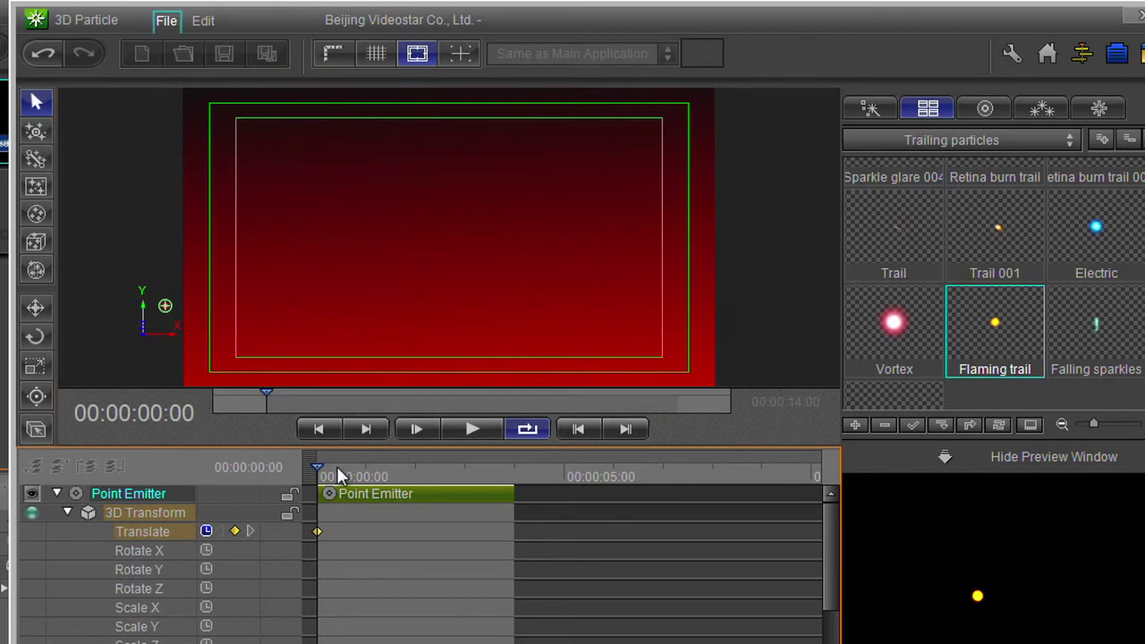
{"action": "left_click_drag", "start_coordinate": [331, 476], "coordinate": [406, 474]}
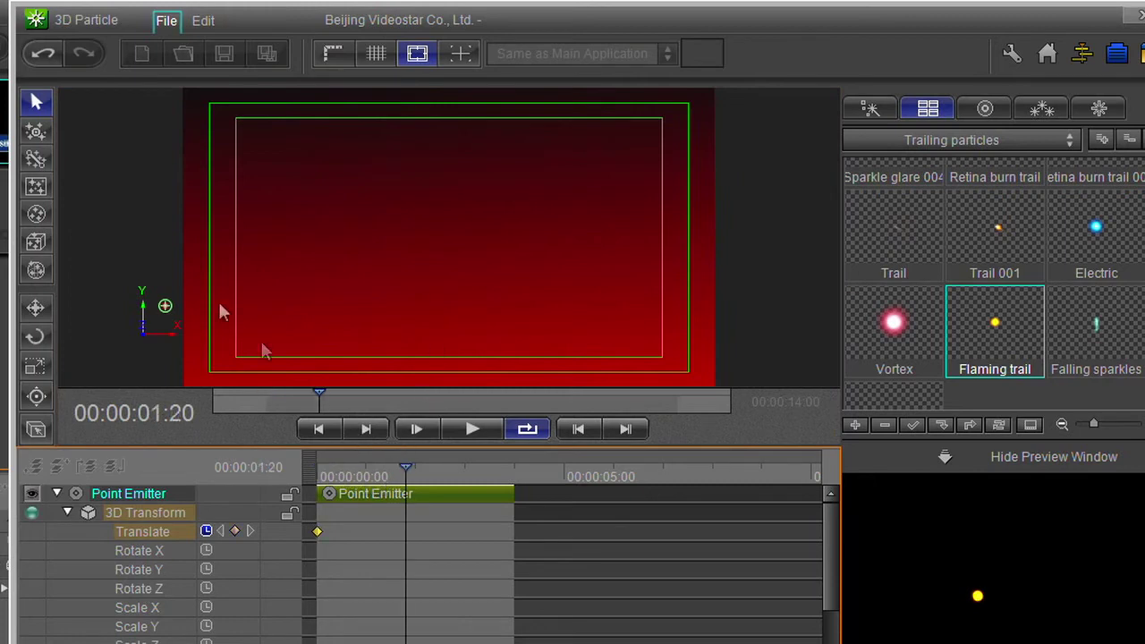
{"action": "left_click", "coordinate": [164, 309]}
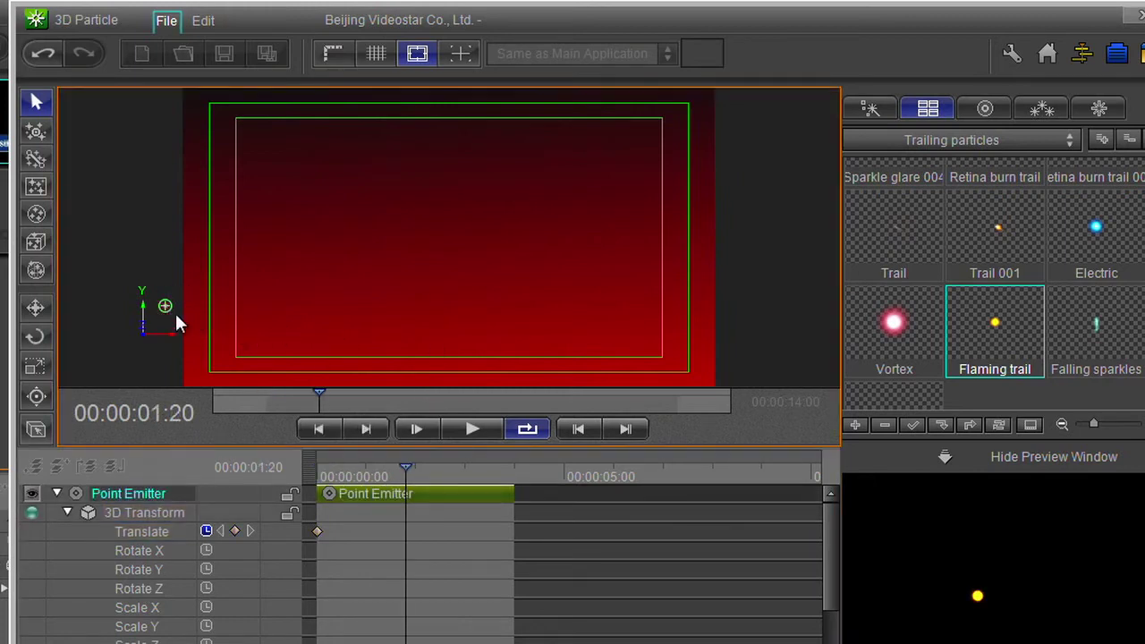
{"action": "left_click_drag", "start_coordinate": [380, 315], "coordinate": [189, 328]}
Step: Add a later Translate keyframe moving the emitter right into a horizontal path, and preview it
{"action": "mouse_move", "coordinate": [413, 481]}
{"action": "left_mouse_down"}
{"action": "mouse_move", "coordinate": [321, 464]}
{"action": "mouse_move", "coordinate": [370, 477]}
{"action": "mouse_move", "coordinate": [414, 468]}
{"action": "left_mouse_up"}
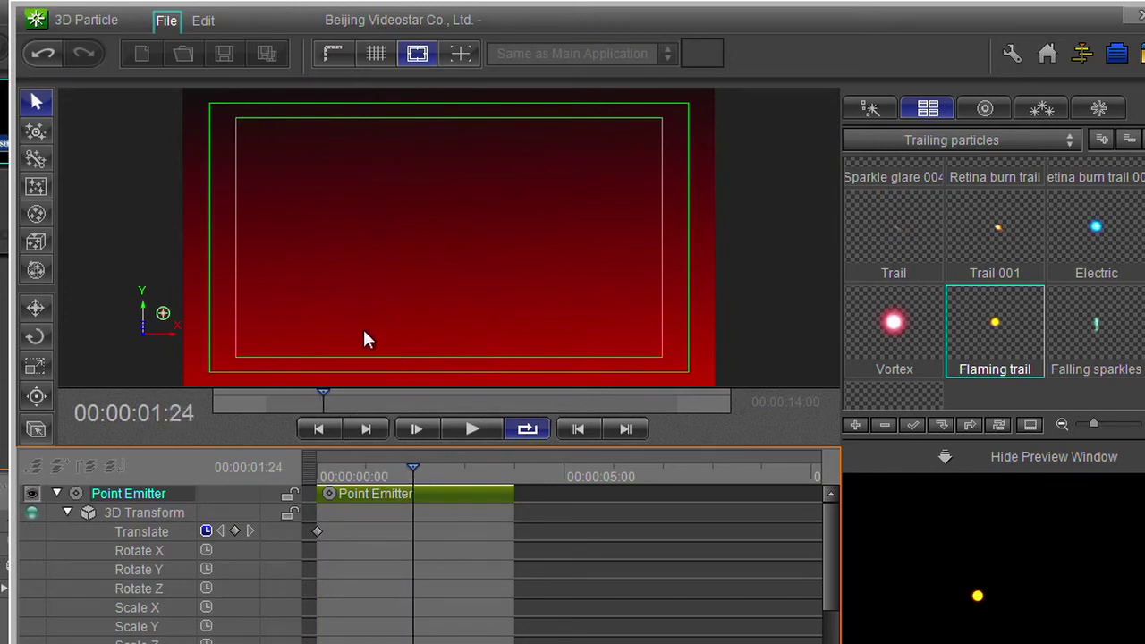
{"action": "key", "text": "ctrl+z"}
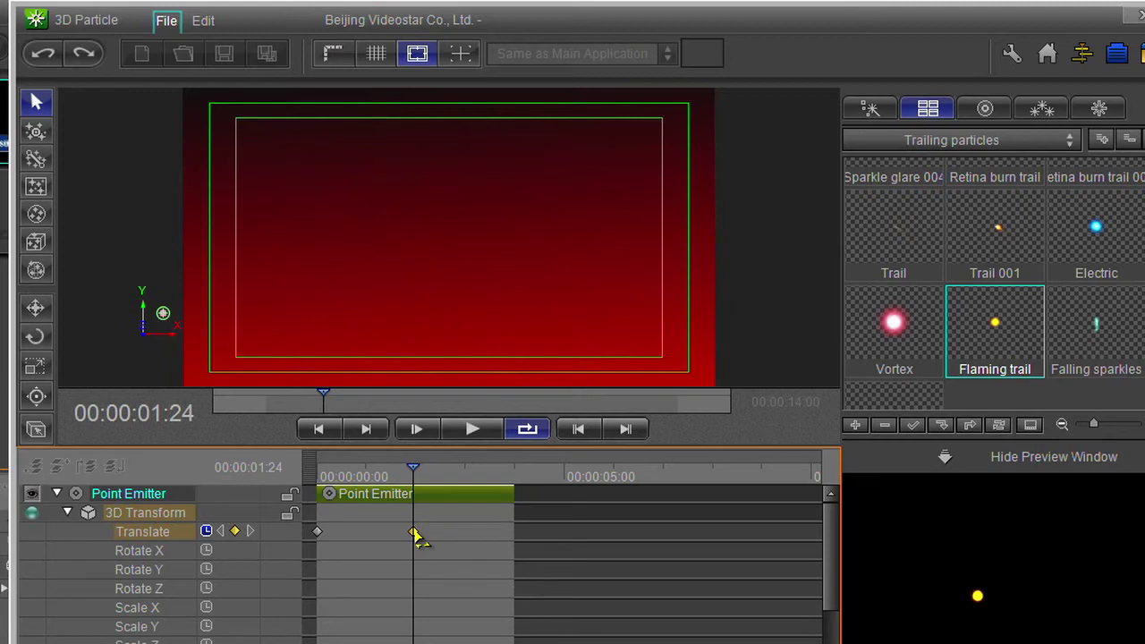
{"action": "left_click_drag", "start_coordinate": [169, 320], "coordinate": [450, 323]}
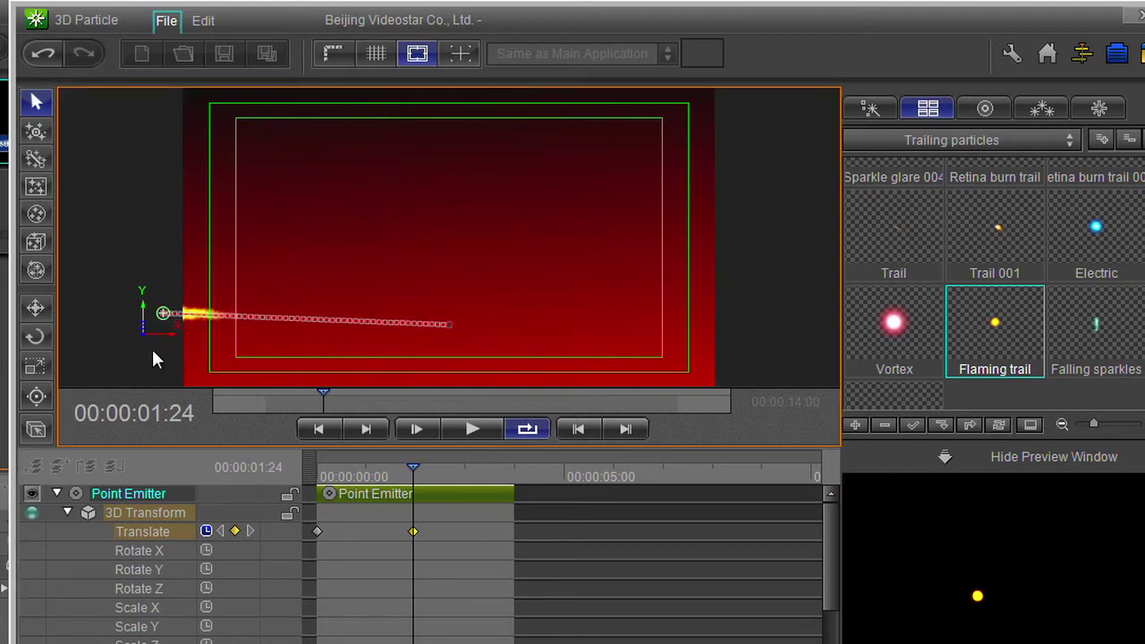
{"action": "left_click_drag", "start_coordinate": [366, 470], "coordinate": [317, 470]}
{"action": "left_click", "coordinate": [470, 430]}
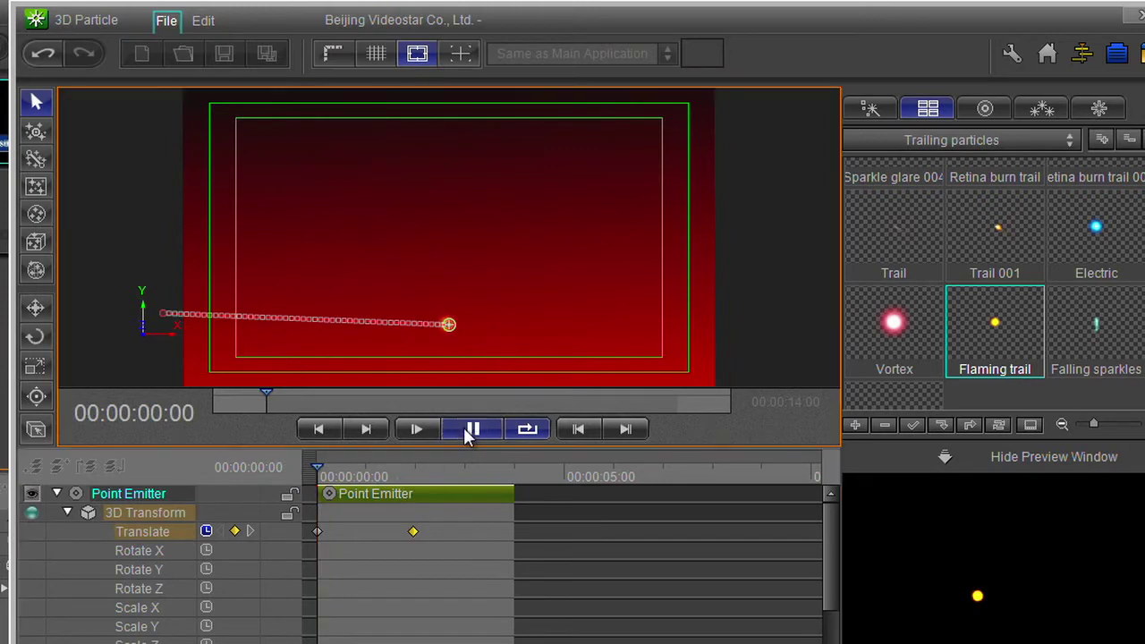
{"action": "left_click", "coordinate": [468, 430]}
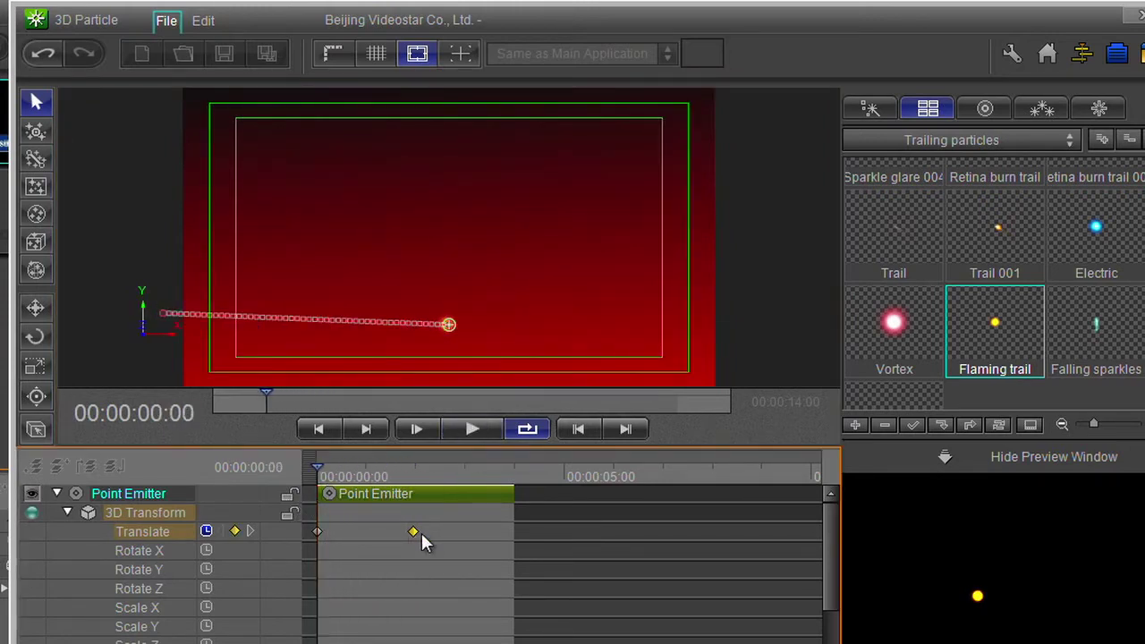
Step: Undo the last move and set the second Translate keyframe's X position to 37
{"action": "key", "text": "ctrl+z"}
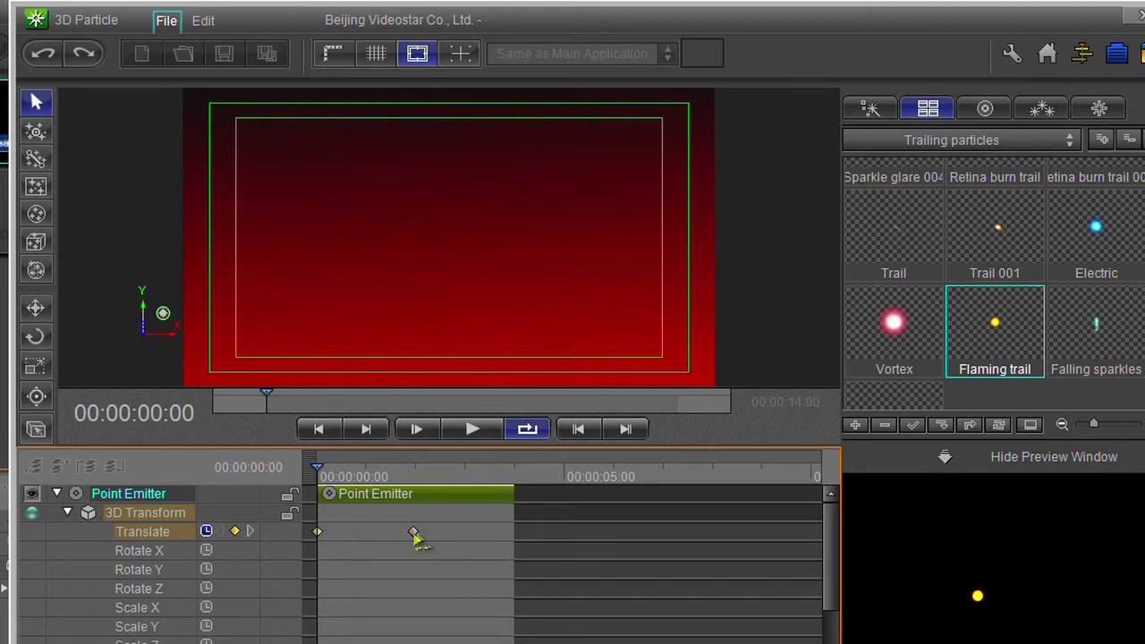
{"action": "left_click", "coordinate": [414, 532]}
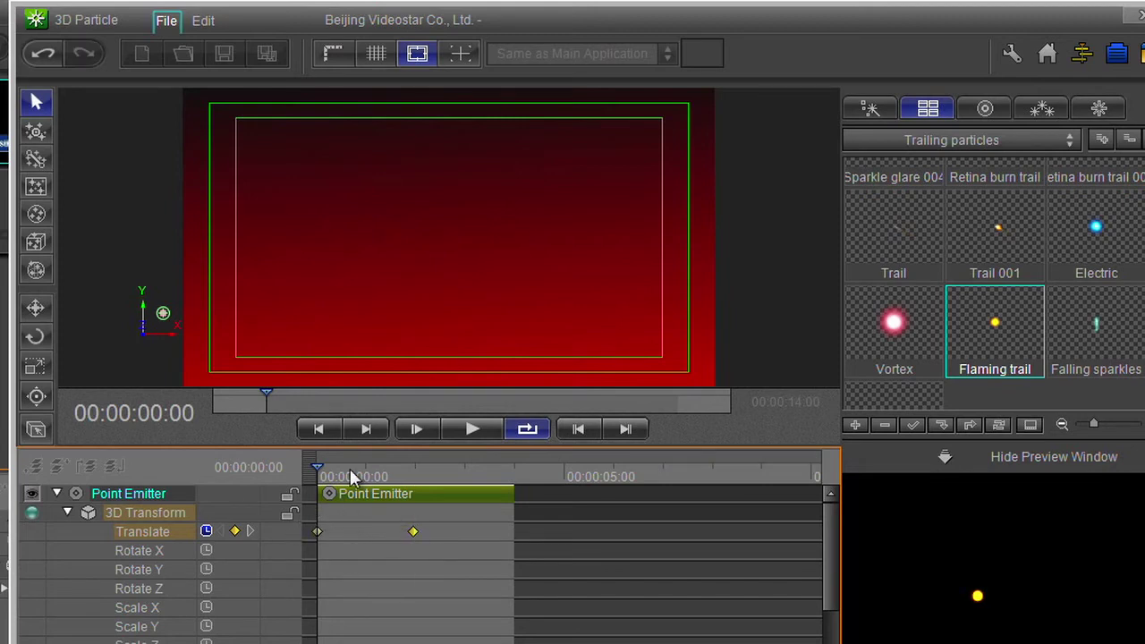
{"action": "left_click", "coordinate": [250, 531]}
{"action": "left_click", "coordinate": [871, 108]}
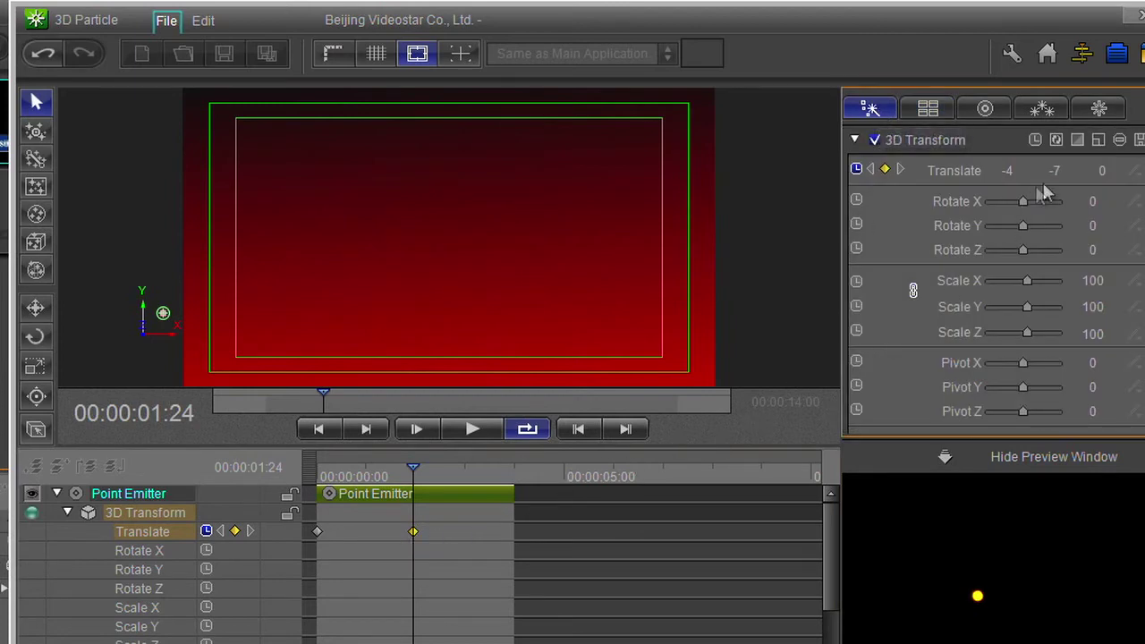
{"action": "left_click_drag", "start_coordinate": [1053, 170], "coordinate": [1056, 172]}
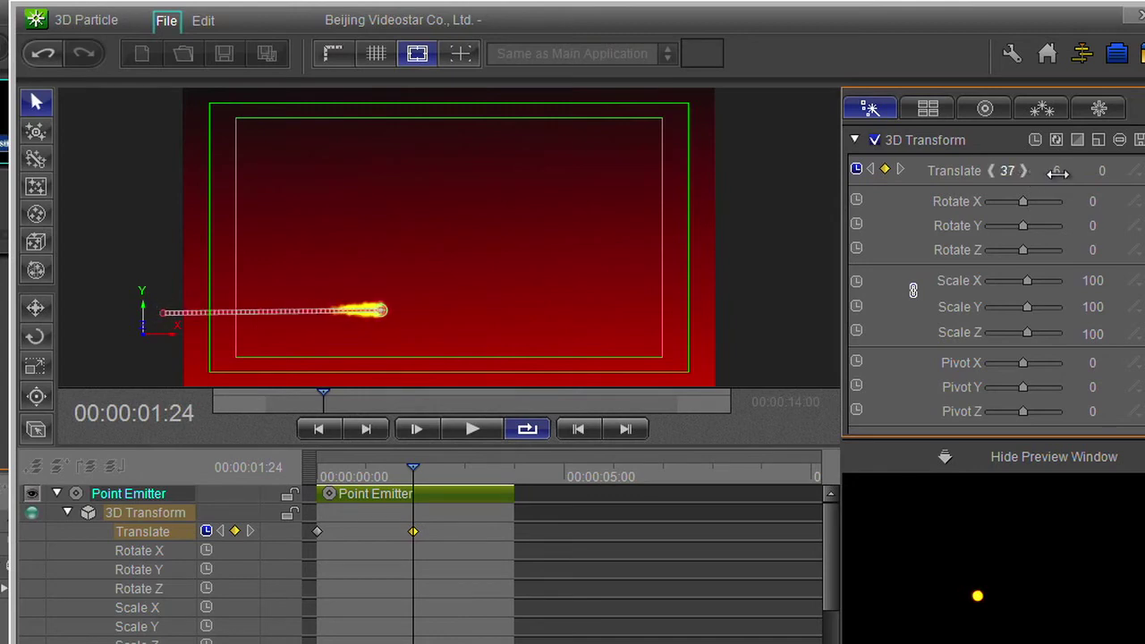
Step: Add keyframes lifting the emitter up-right, ending at 119, -3 at 00:00:03:24, then preview
{"action": "left_click_drag", "start_coordinate": [414, 470], "coordinate": [480, 472]}
{"action": "left_click", "coordinate": [884, 169]}
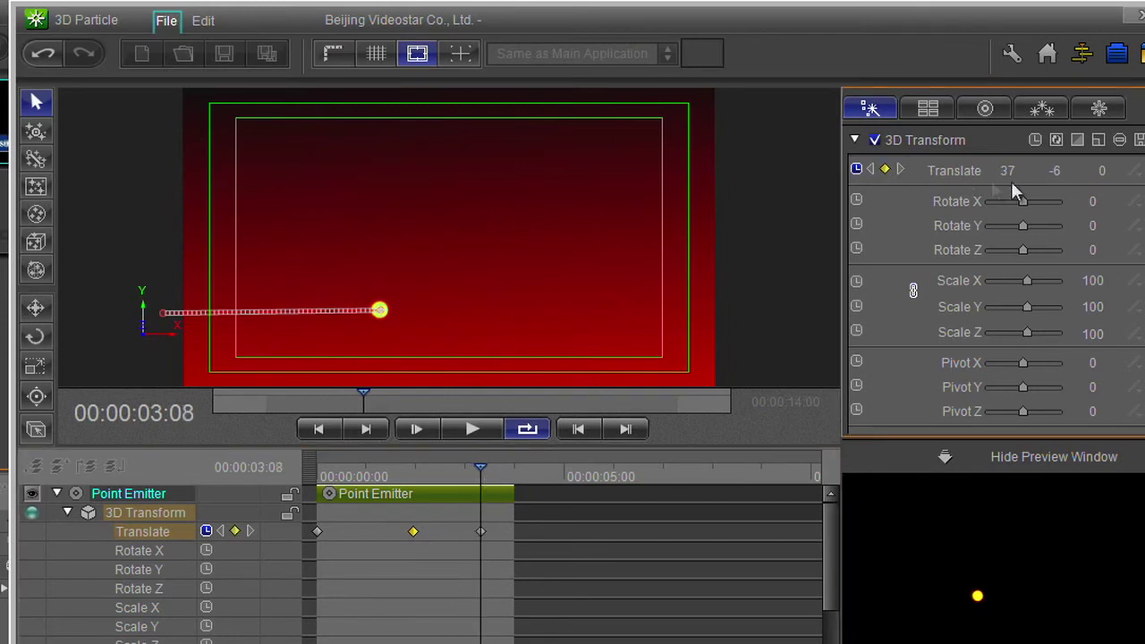
{"action": "mouse_move", "coordinate": [1054, 169]}
{"action": "left_mouse_down"}
{"action": "mouse_move", "coordinate": [1068, 171]}
{"action": "mouse_move", "coordinate": [1058, 174]}
{"action": "left_mouse_up"}
{"action": "left_click", "coordinate": [494, 475]}
{"action": "left_click_drag", "start_coordinate": [495, 474], "coordinate": [512, 473]}
{"action": "mouse_move", "coordinate": [1054, 170]}
{"action": "left_mouse_down"}
{"action": "mouse_move", "coordinate": [1044, 183]}
{"action": "mouse_move", "coordinate": [1001, 172]}
{"action": "mouse_move", "coordinate": [1059, 179]}
{"action": "left_mouse_up"}
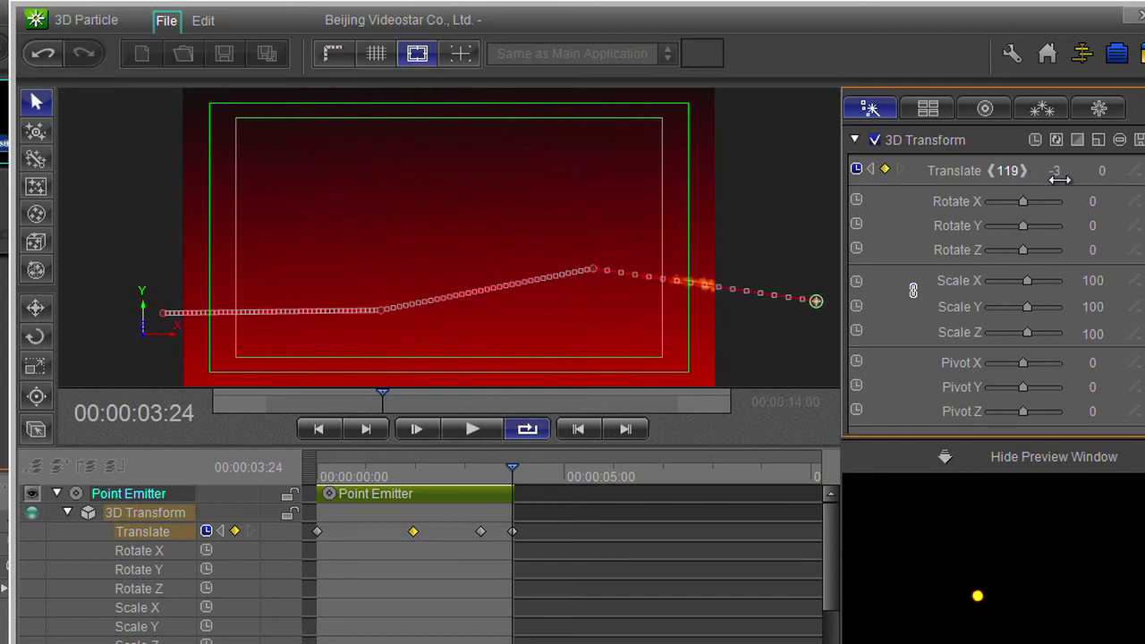
{"action": "left_click", "coordinate": [398, 577]}
{"action": "key", "text": "space"}
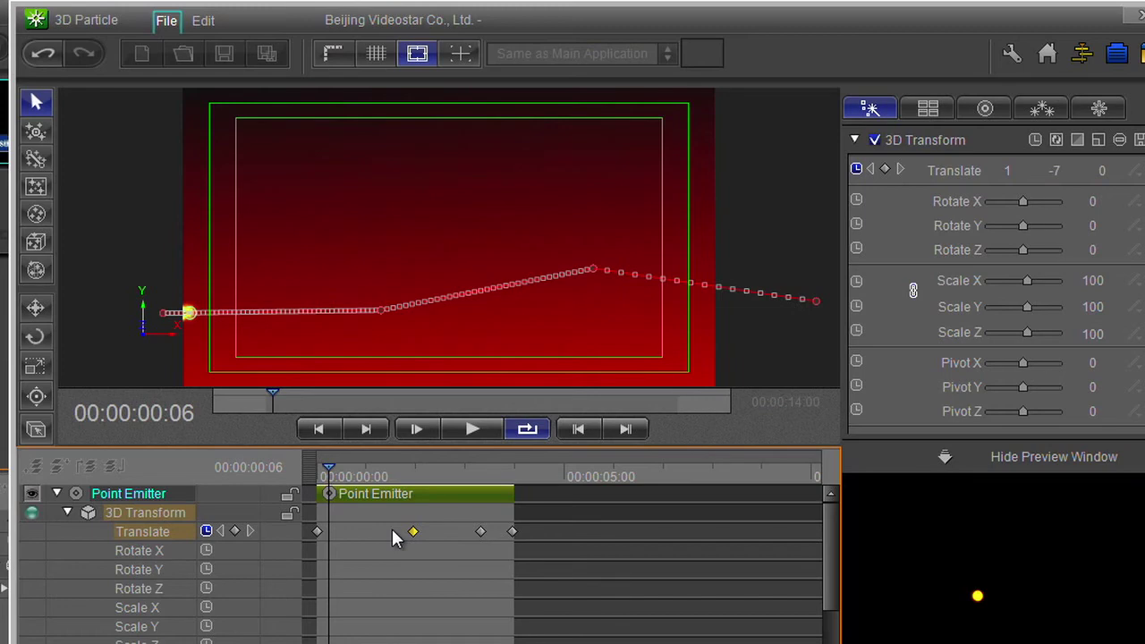
Step: Shift the second and third Translate keyframes earlier (third to 00:00:02:12) and replay the preview
{"action": "left_click_drag", "start_coordinate": [413, 533], "coordinate": [381, 535]}
{"action": "left_click_drag", "start_coordinate": [480, 533], "coordinate": [439, 537]}
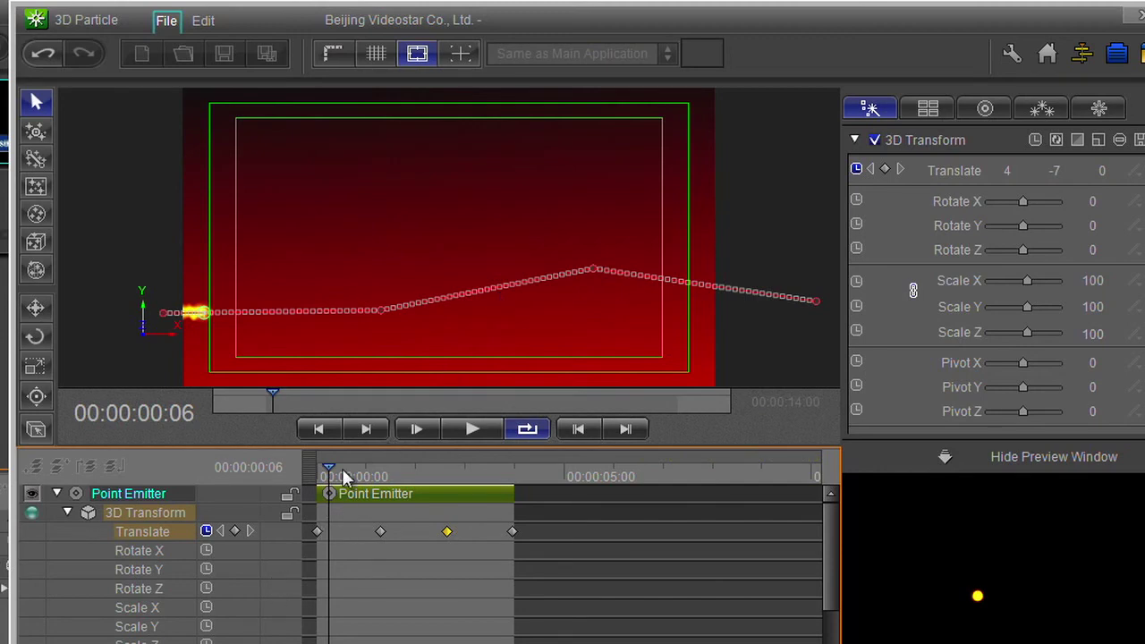
{"action": "key", "text": "Home"}
{"action": "left_click", "coordinate": [472, 429]}
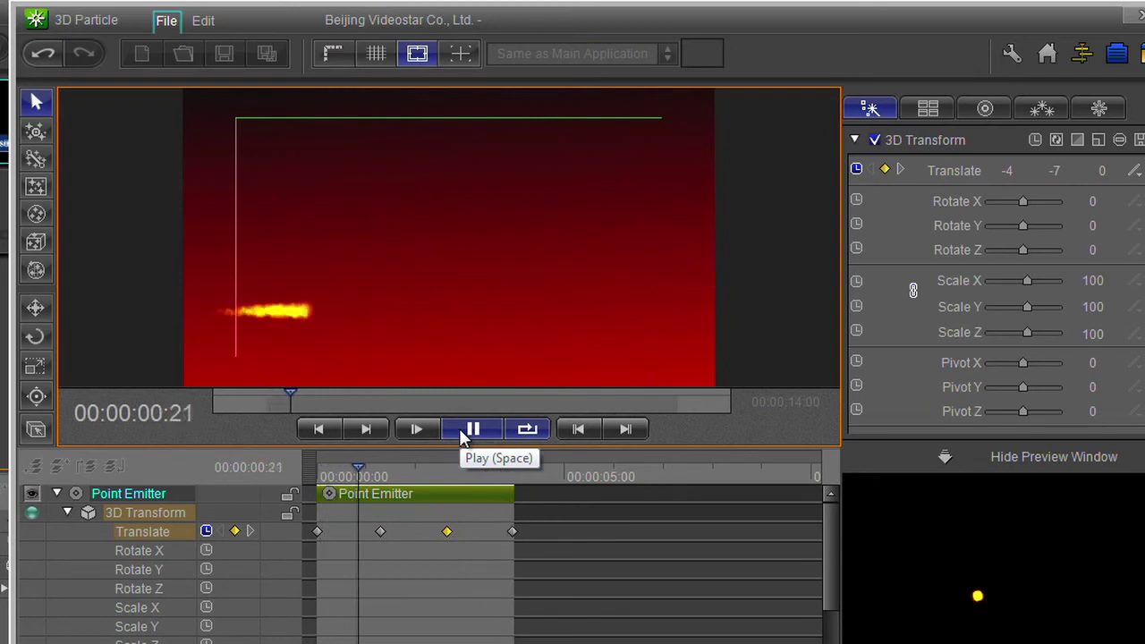
{"action": "left_click", "coordinate": [466, 435]}
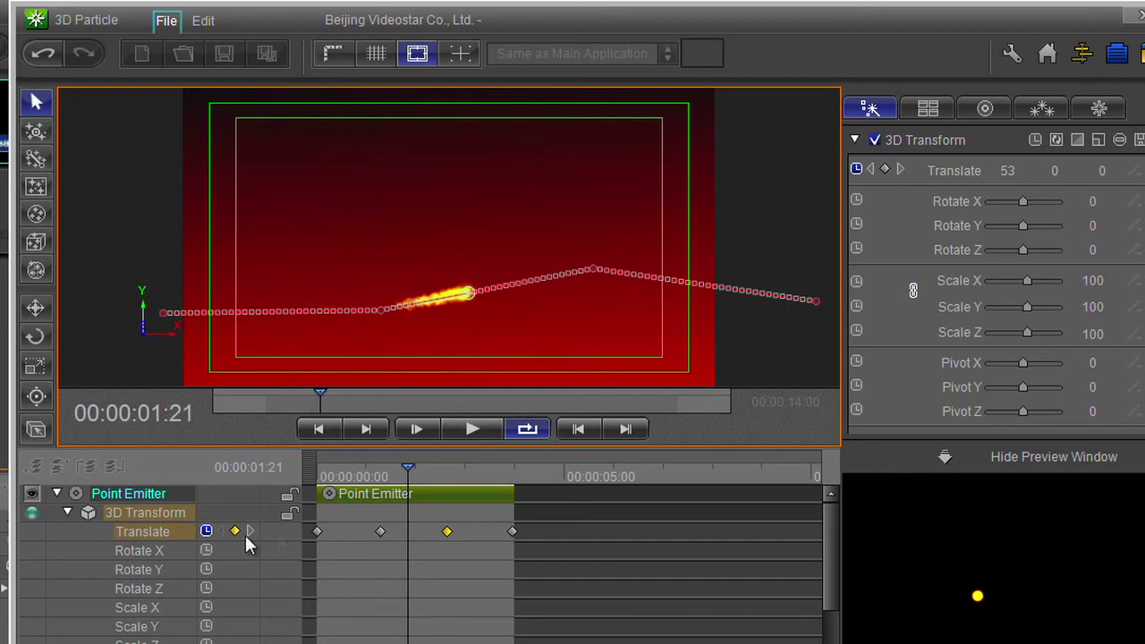
Step: Lower the second keyframe to Y -16 and raise the peak keyframe to Y 11
{"action": "left_click", "coordinate": [220, 531]}
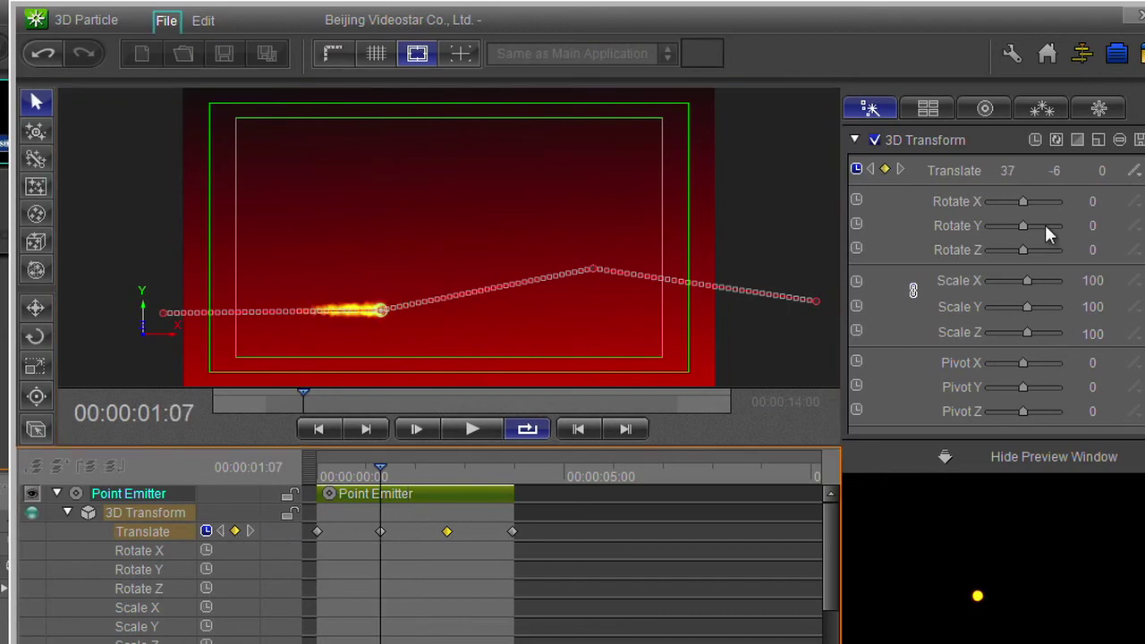
{"action": "left_click_drag", "start_coordinate": [1058, 170], "coordinate": [1008, 172]}
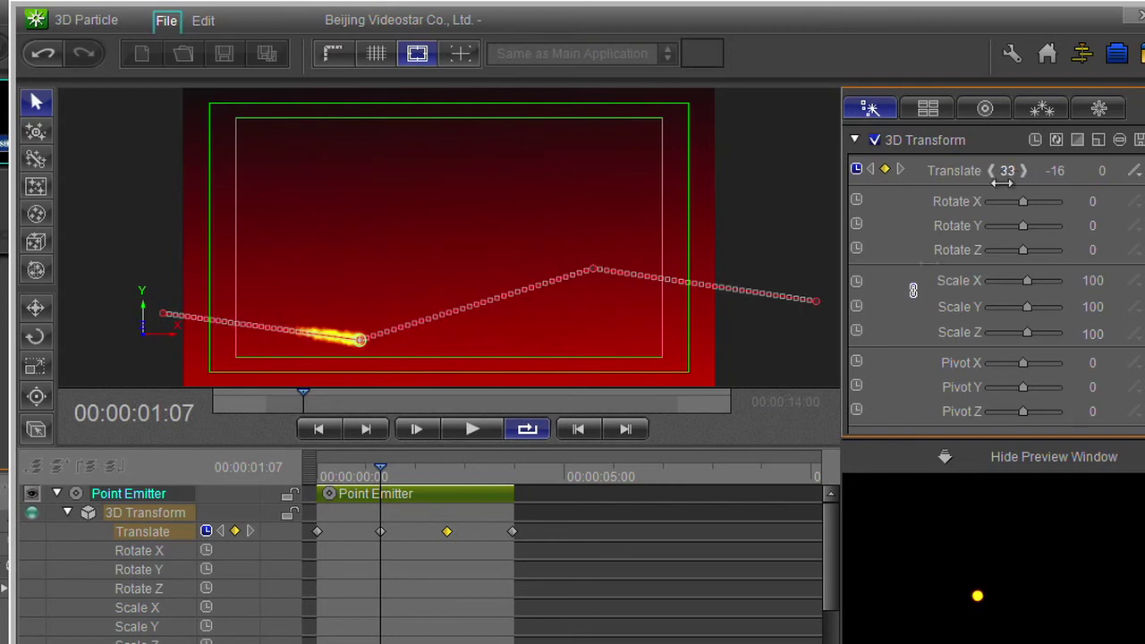
{"action": "left_click", "coordinate": [249, 531]}
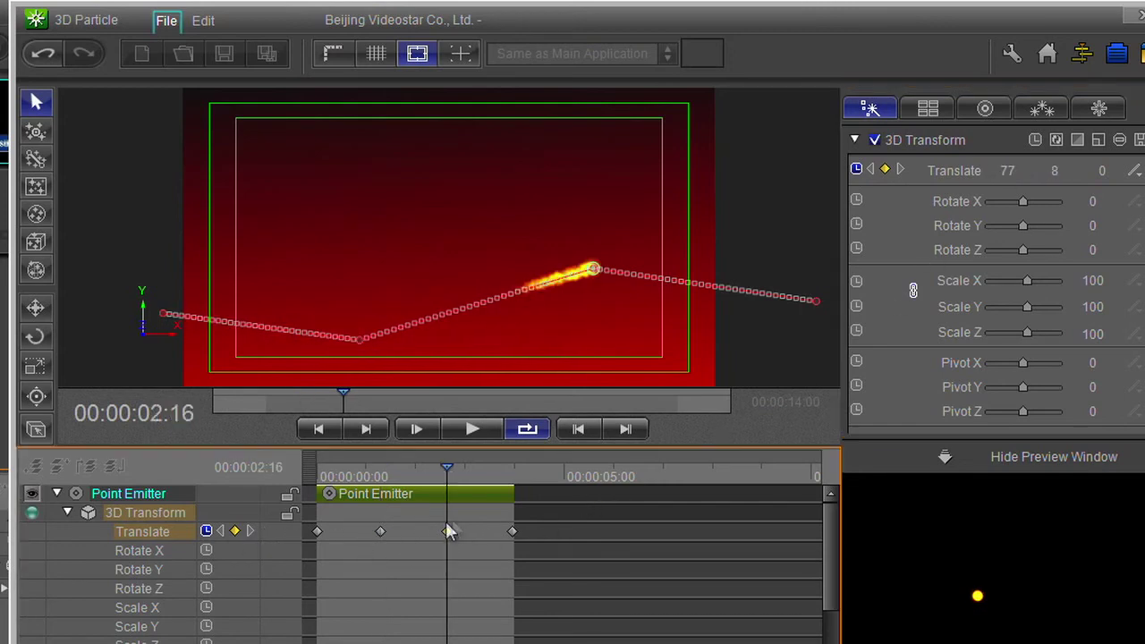
{"action": "left_click_drag", "start_coordinate": [1053, 171], "coordinate": [1055, 170]}
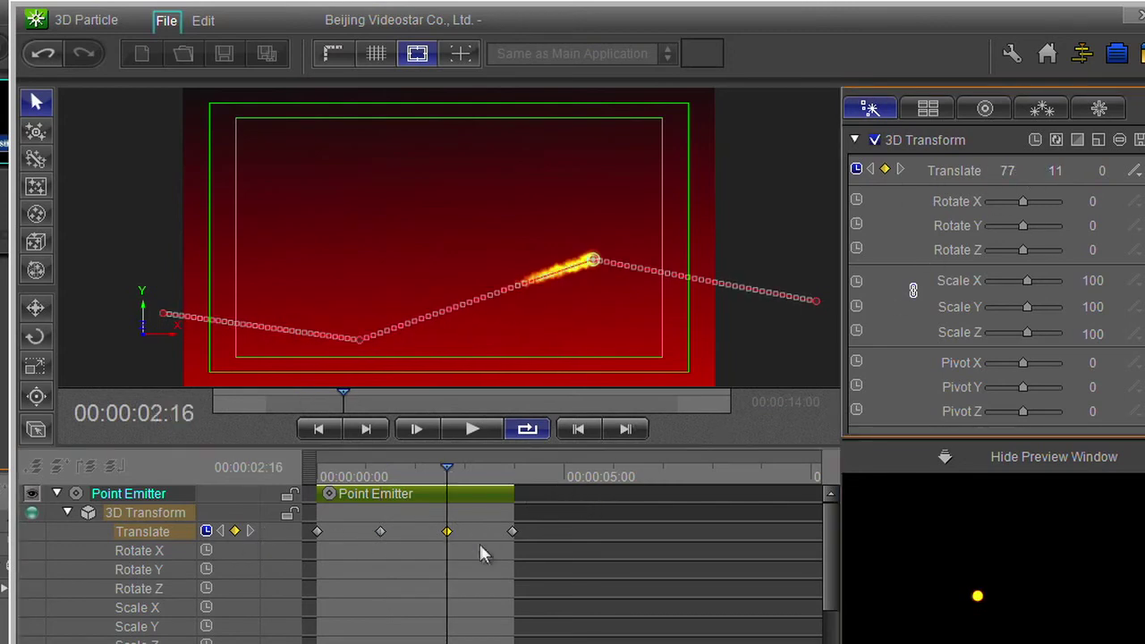
Step: Set the last keyframe's Translate position to X 110, Y -23
{"action": "left_click", "coordinate": [251, 531]}
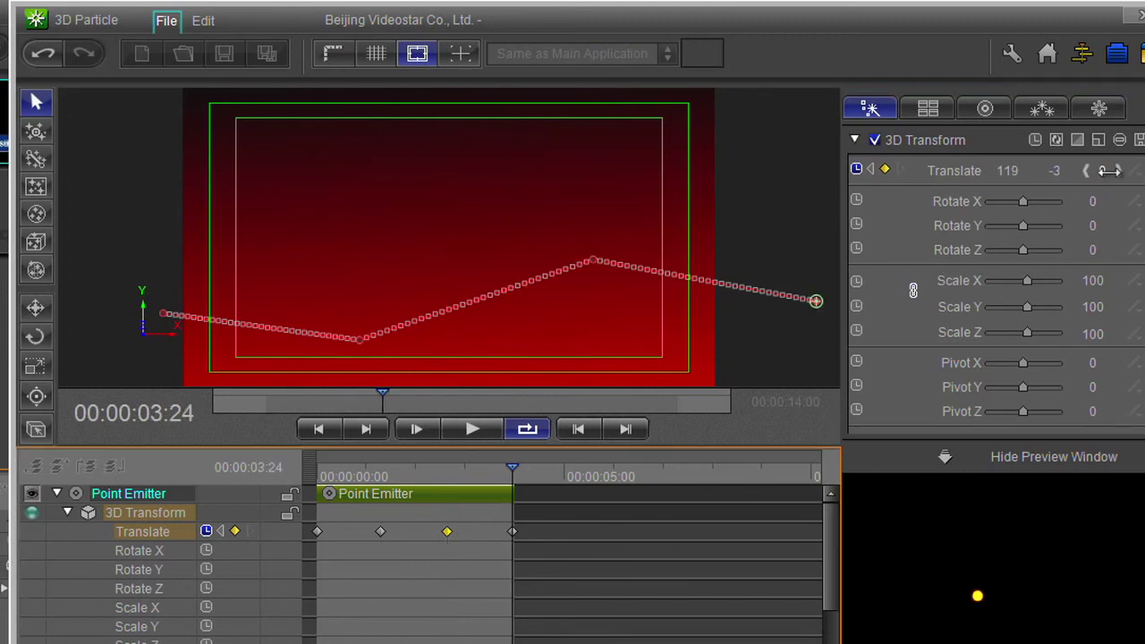
{"action": "double_click", "coordinate": [1008, 170]}
{"action": "type", "text": "110"}
{"action": "key", "text": "Return"}
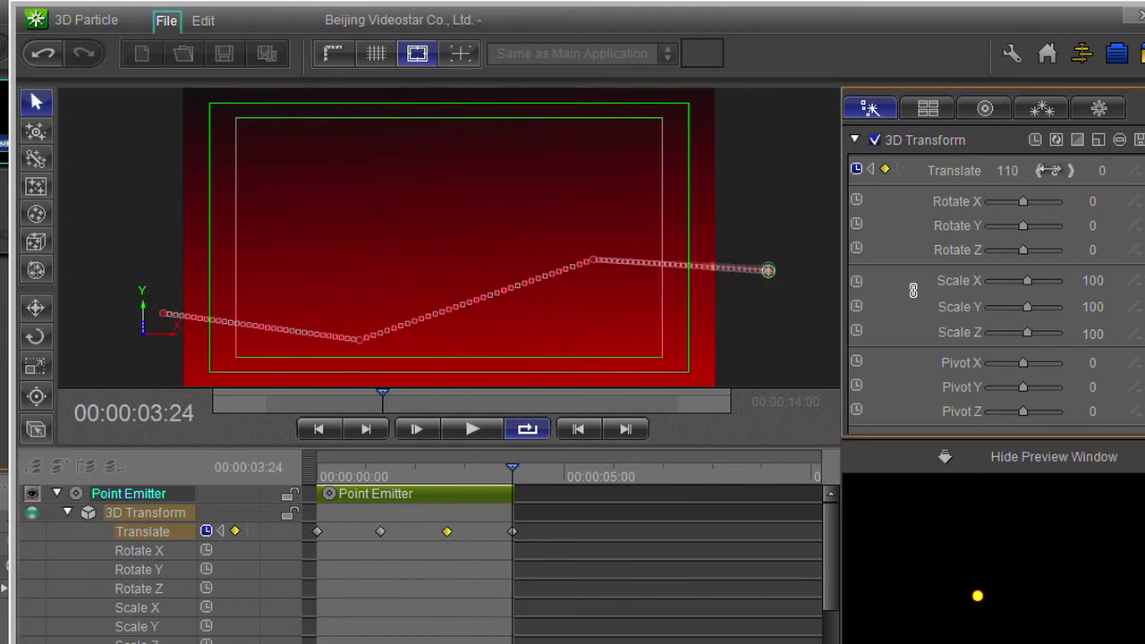
{"action": "left_click_drag", "start_coordinate": [1048, 169], "coordinate": [1022, 176]}
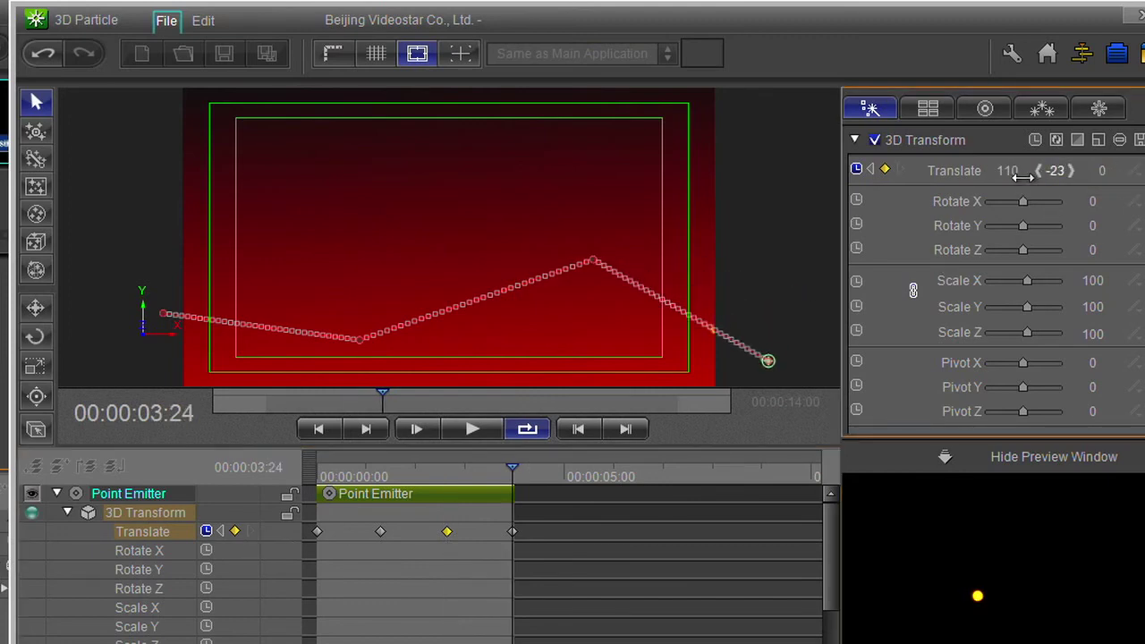
Step: Make the path's top and lower vertices smooth and adjust their tangent handles
{"action": "right_click", "coordinate": [590, 257]}
{"action": "left_click", "coordinate": [645, 329]}
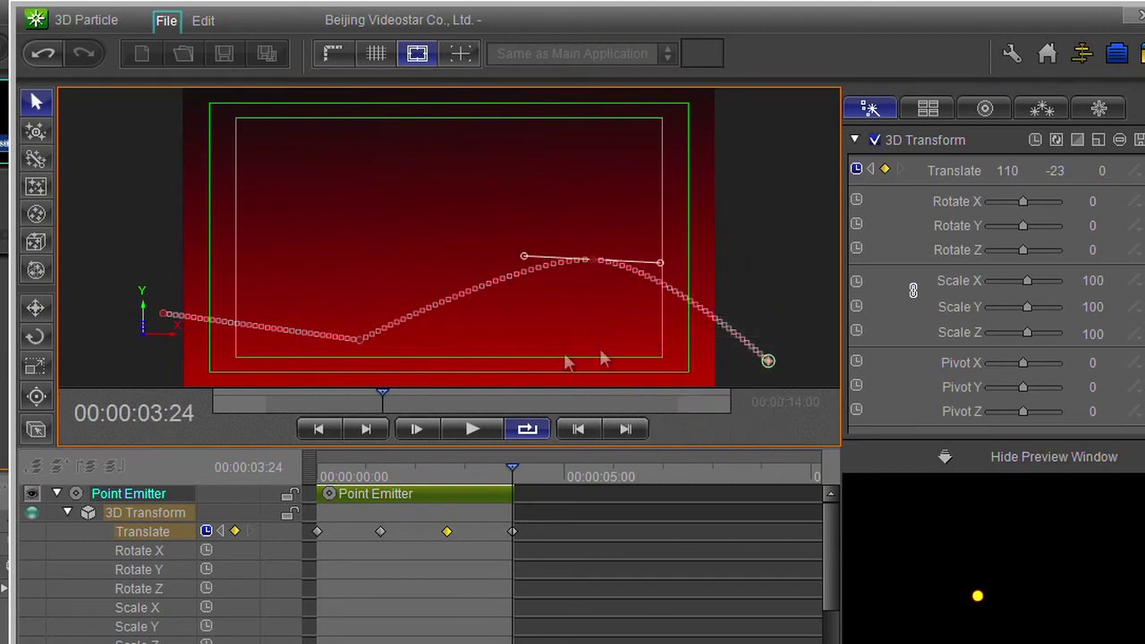
{"action": "right_click", "coordinate": [357, 340]}
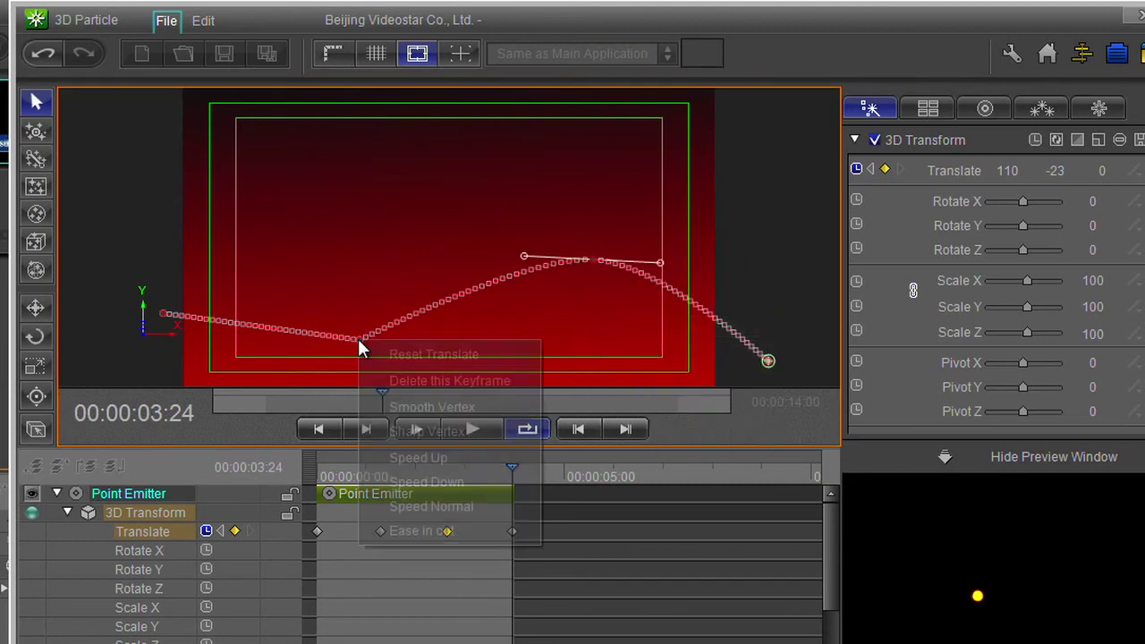
{"action": "left_click", "coordinate": [386, 408]}
{"action": "left_click_drag", "start_coordinate": [291, 346], "coordinate": [285, 346]}
{"action": "left_click_drag", "start_coordinate": [524, 258], "coordinate": [522, 250]}
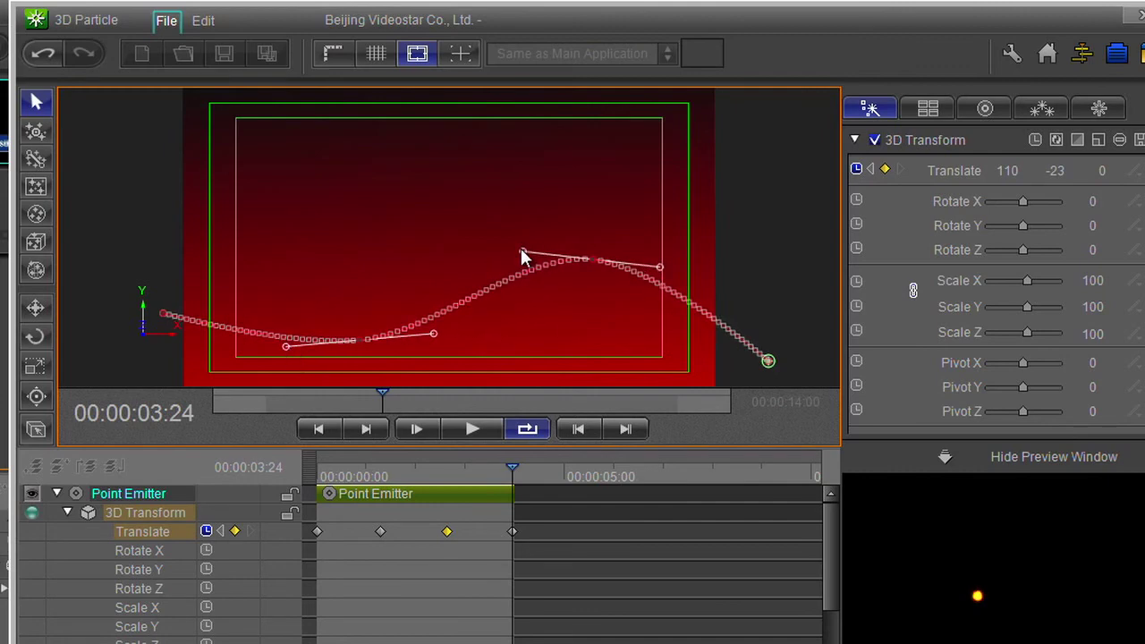
Step: Rewind and play the smoothed path animation preview
{"action": "left_click_drag", "start_coordinate": [409, 470], "coordinate": [317, 471]}
{"action": "left_click", "coordinate": [467, 429]}
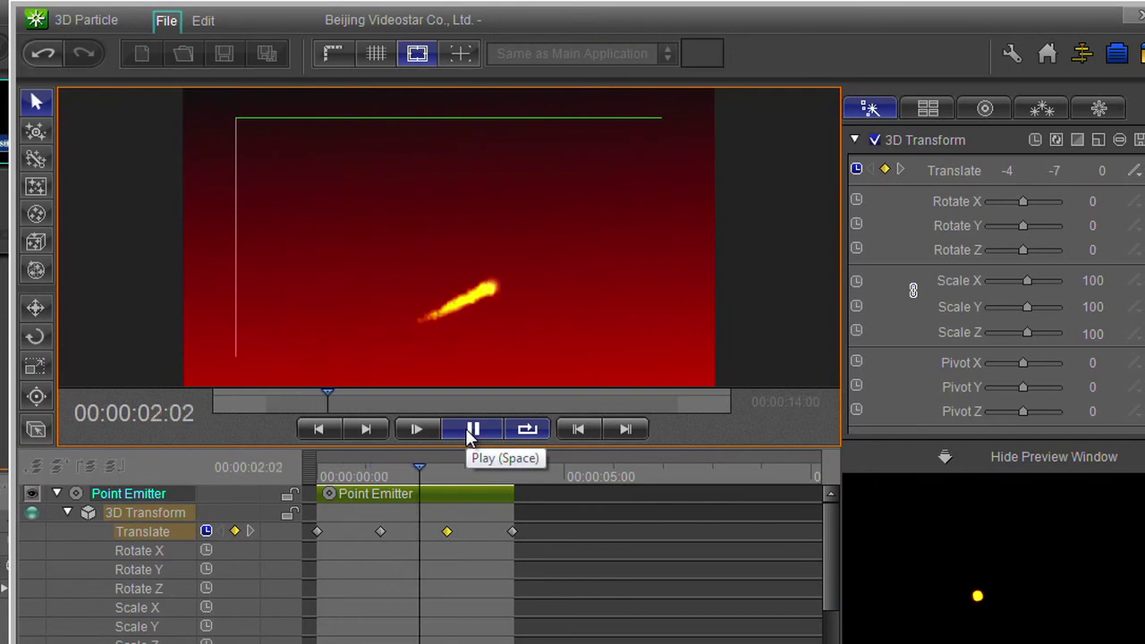
{"action": "left_click", "coordinate": [472, 429]}
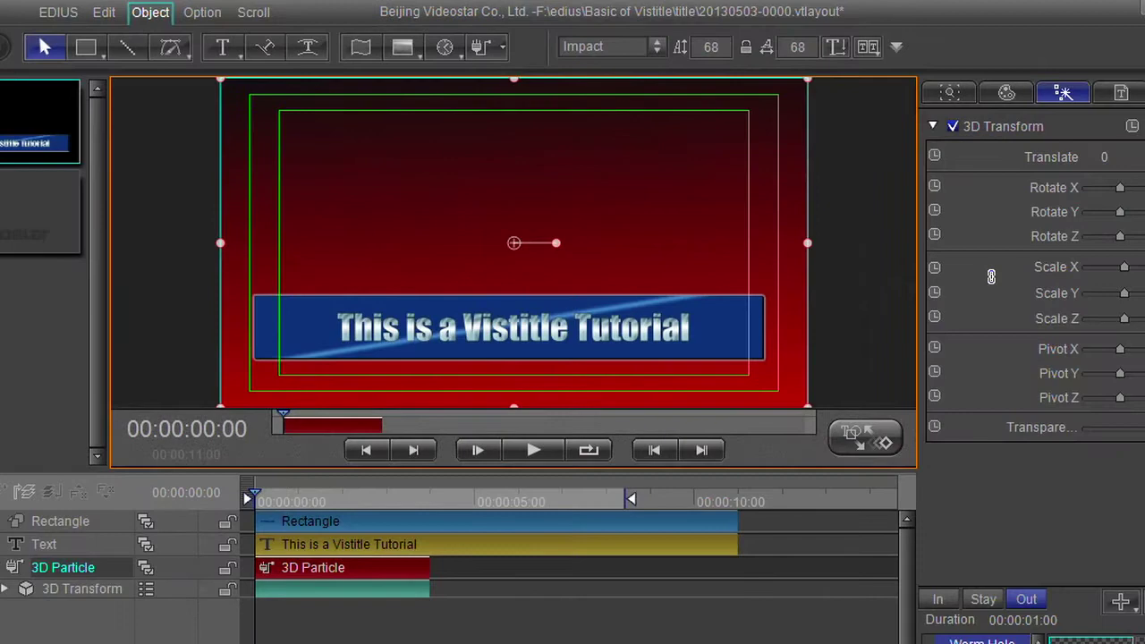
Step: Stretch the 3D Particle clip's end to about 00:00:11:00 and play back the title
{"action": "left_click", "coordinate": [250, 505]}
{"action": "left_click_drag", "start_coordinate": [259, 506], "coordinate": [323, 503]}
{"action": "left_click_drag", "start_coordinate": [429, 569], "coordinate": [737, 570]}
{"action": "left_click", "coordinate": [517, 451]}
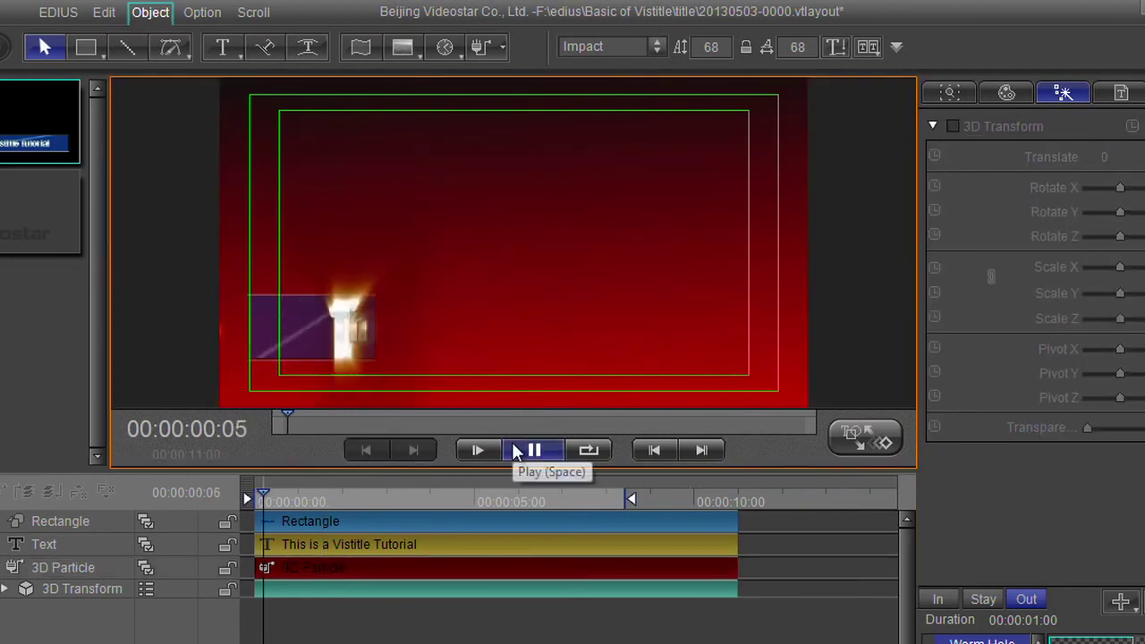